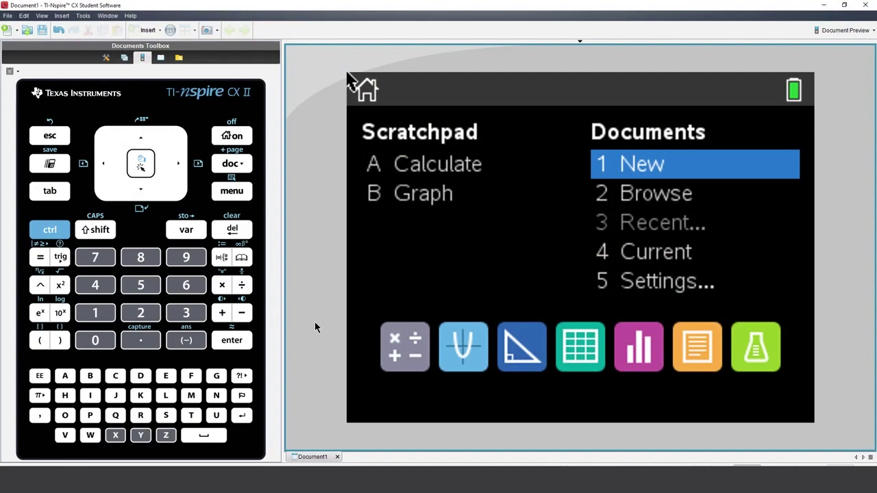
# - Create a new document whose page 1.1 is an empty Lists & Spreadsheet grid
pyautogui.click(143, 166)
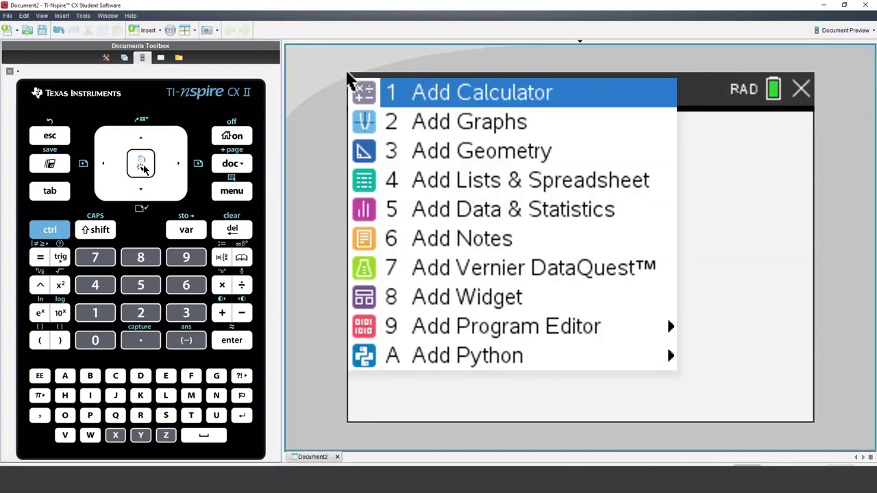
pyautogui.click(144, 194)
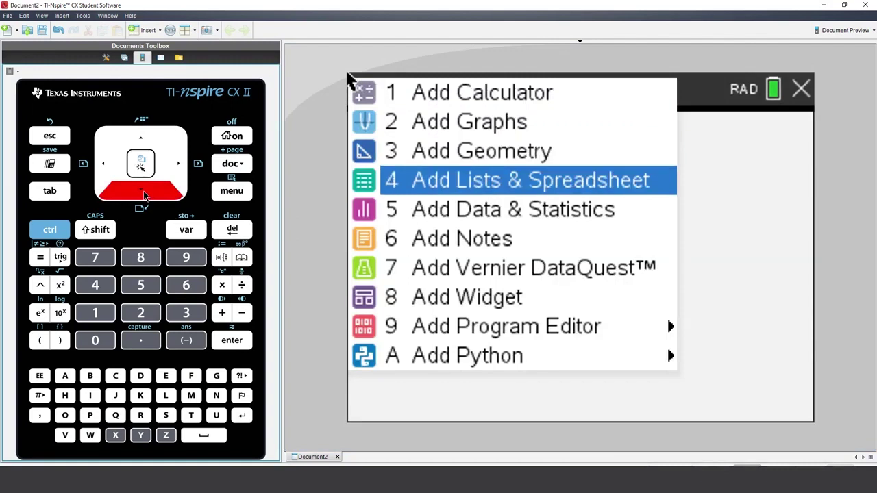
pyautogui.click(141, 165)
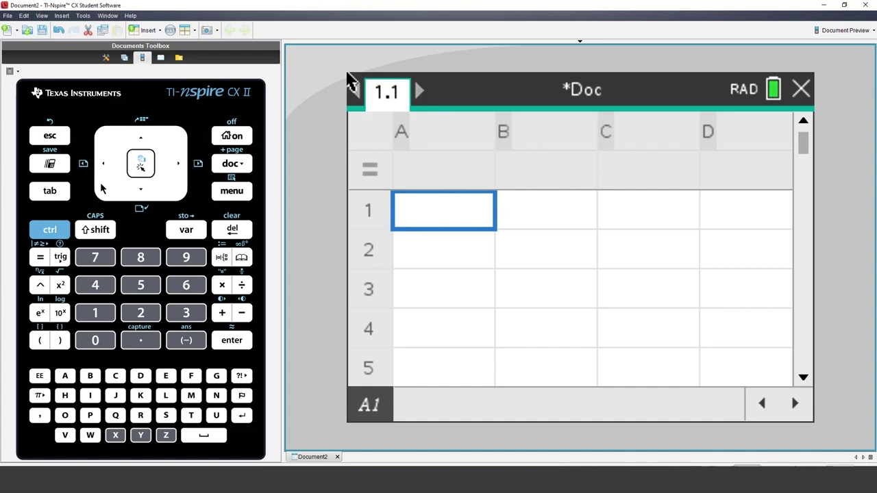
# - Enter √2 in cell A1
pyautogui.press('ctrl')
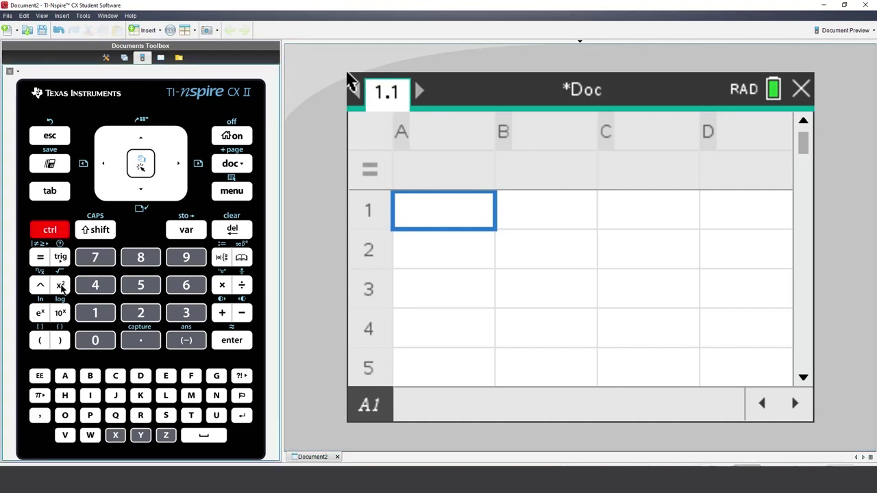
pyautogui.click(62, 284)
pyautogui.click(151, 322)
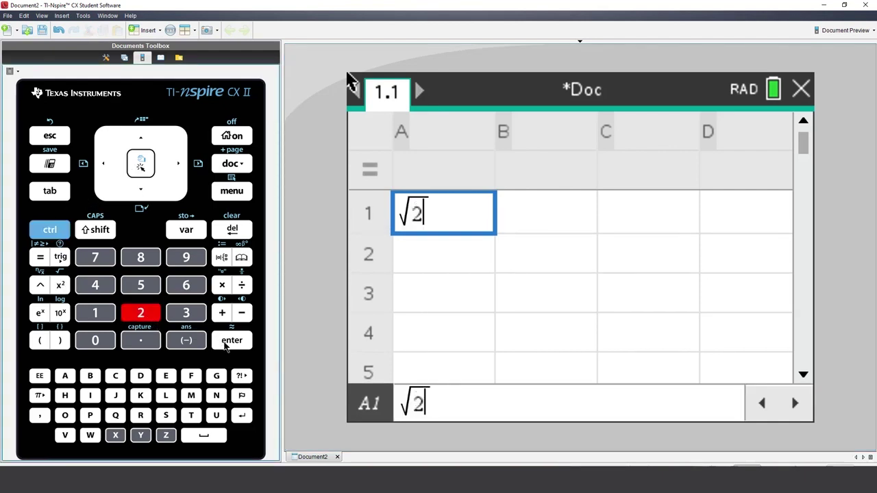
pyautogui.click(226, 343)
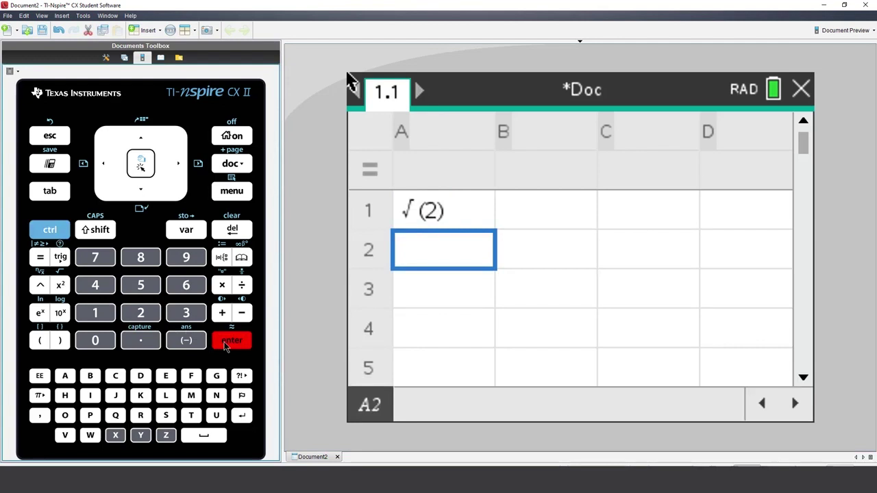
# - Enter the formula =√(a1+2) in A2, giving 1.84775…
pyautogui.click(41, 259)
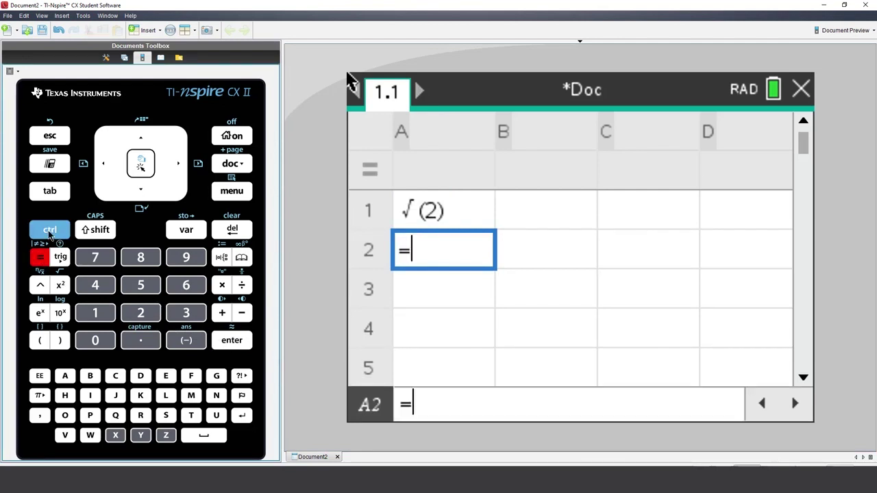
pyautogui.click(50, 231)
pyautogui.click(60, 285)
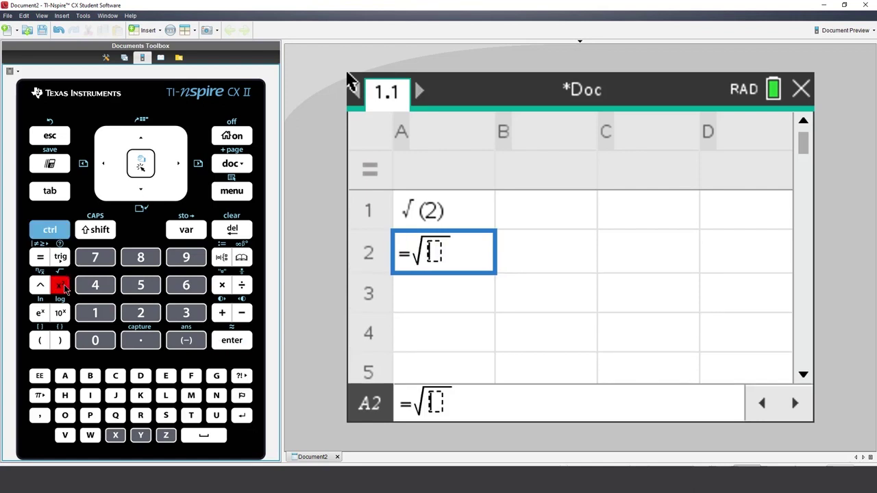
pyautogui.click(66, 376)
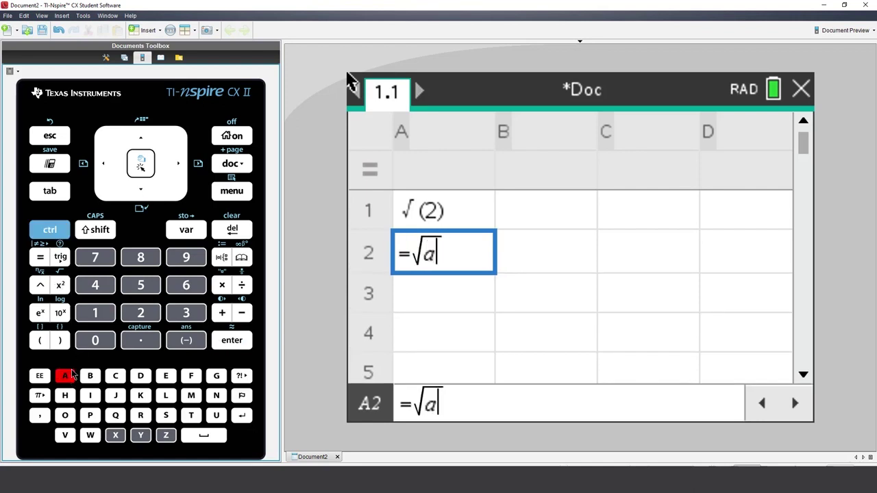
pyautogui.click(96, 319)
pyautogui.click(218, 317)
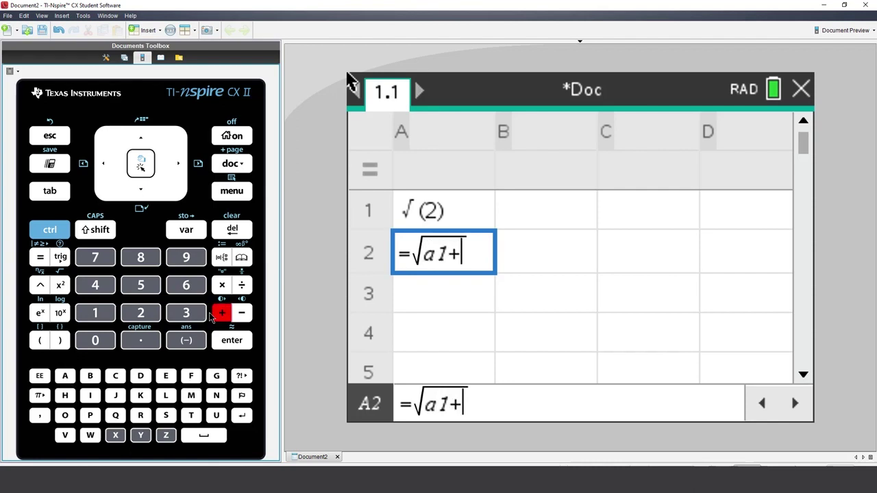
pyautogui.click(139, 313)
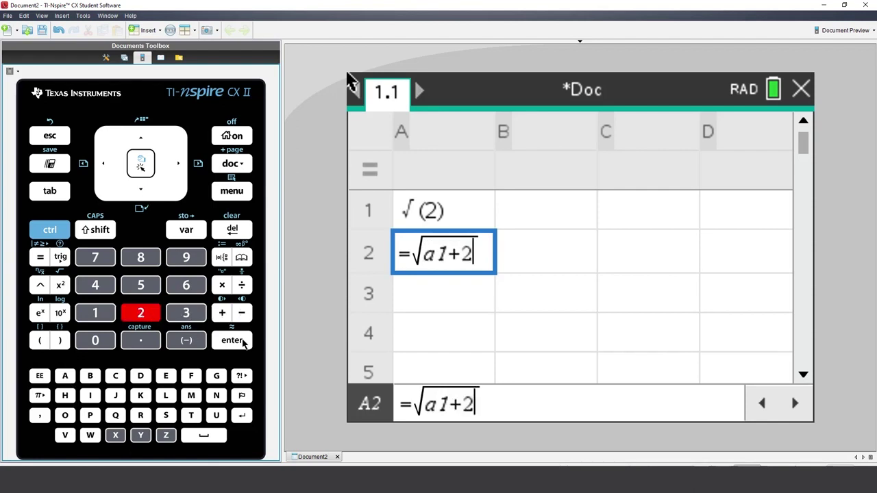
pyautogui.click(244, 343)
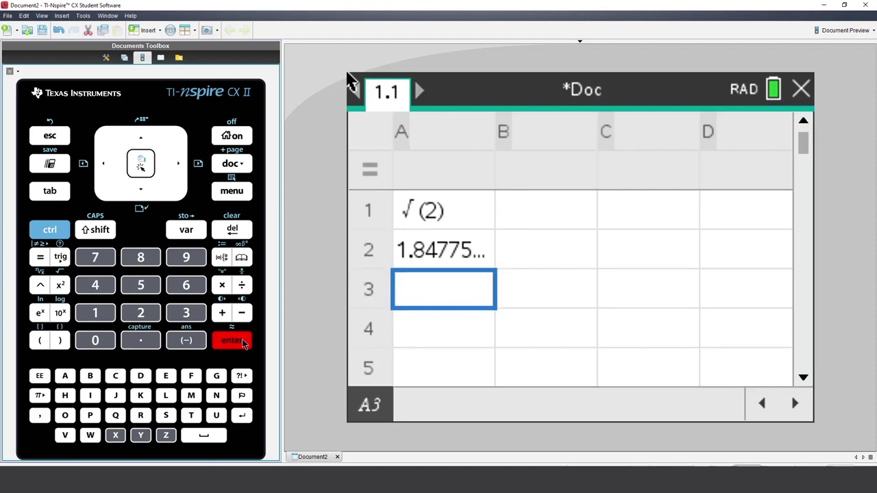
# - Enter the formula =√(a2+2) in A3, giving 1.96157…
pyautogui.click(40, 261)
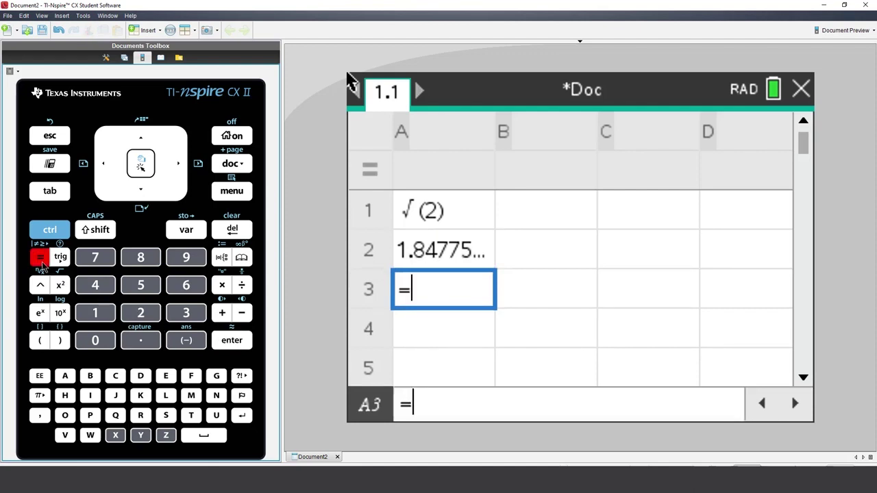
pyautogui.click(49, 229)
pyautogui.click(60, 285)
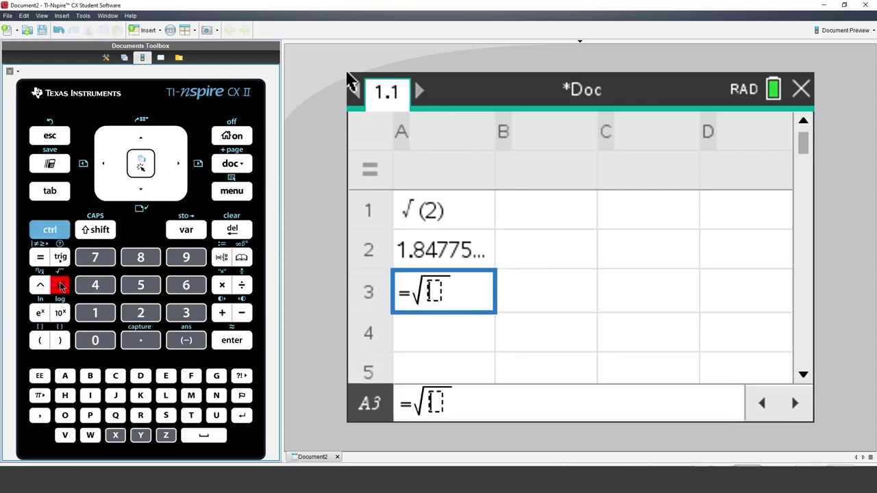
pyautogui.click(65, 376)
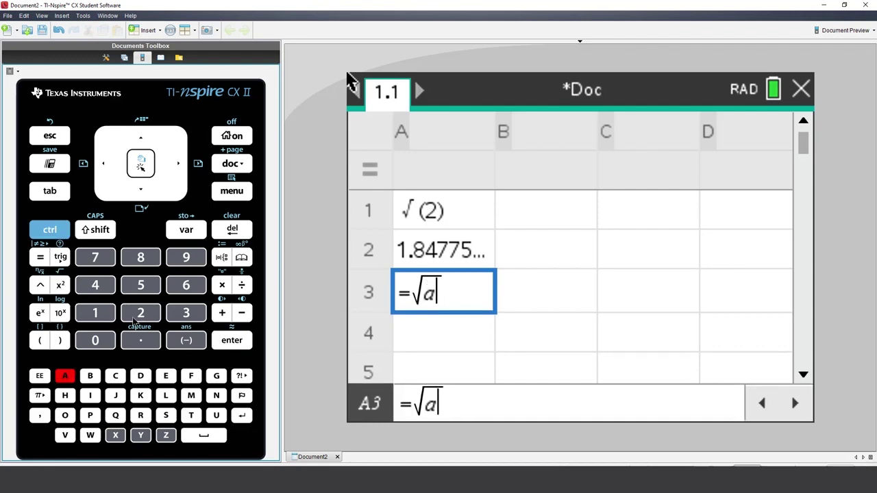
pyautogui.click(140, 314)
pyautogui.click(223, 316)
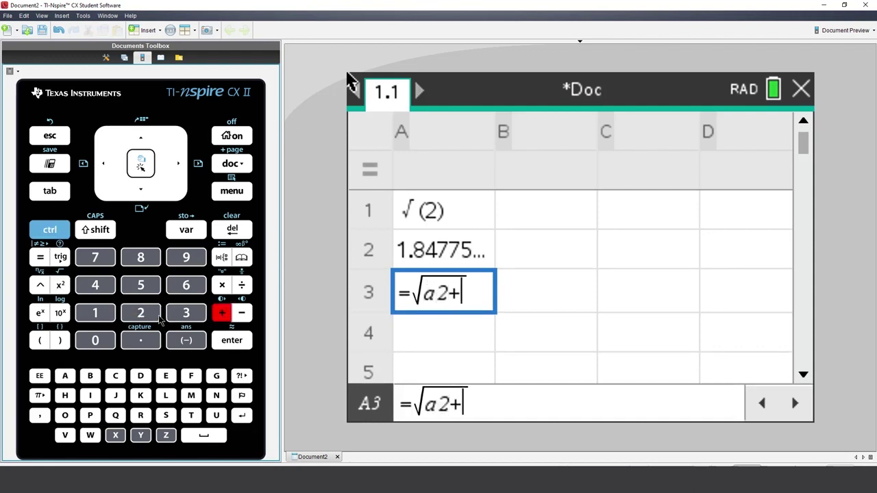
pyautogui.click(146, 313)
pyautogui.click(233, 343)
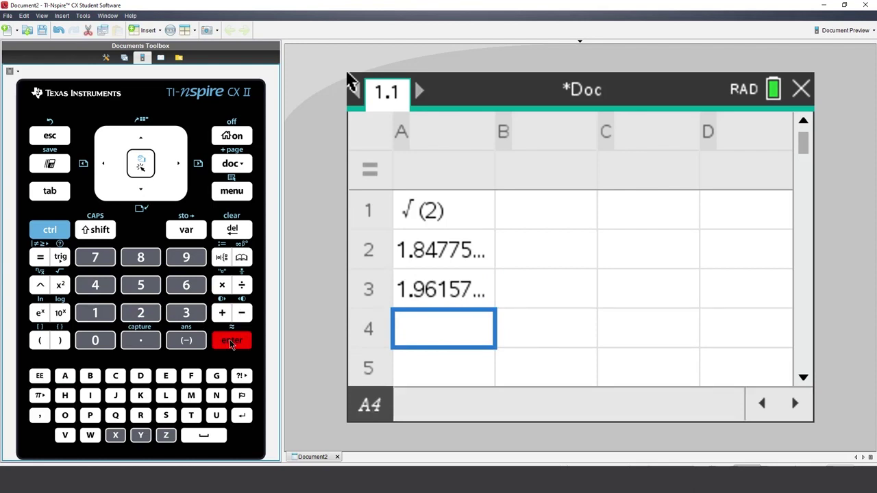
# - Fill A2's formula down to A10 with Data > Fill, values climbing toward 2
pyautogui.click(136, 139)
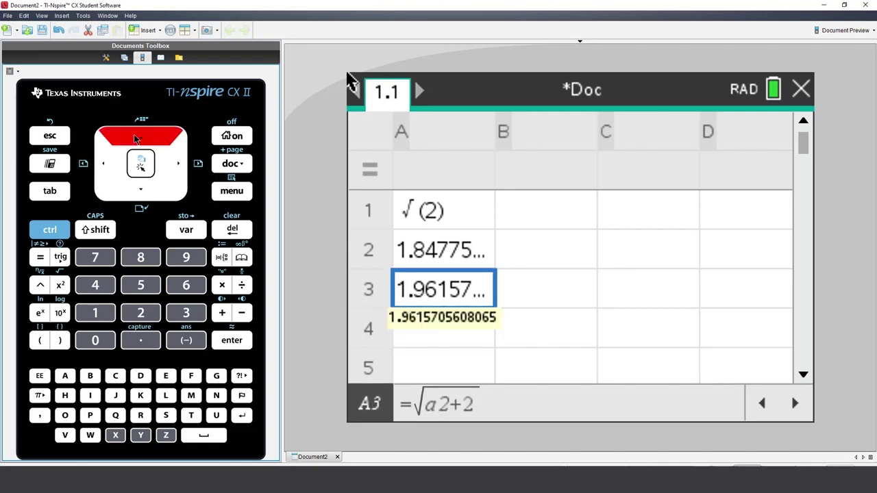
pyautogui.click(239, 195)
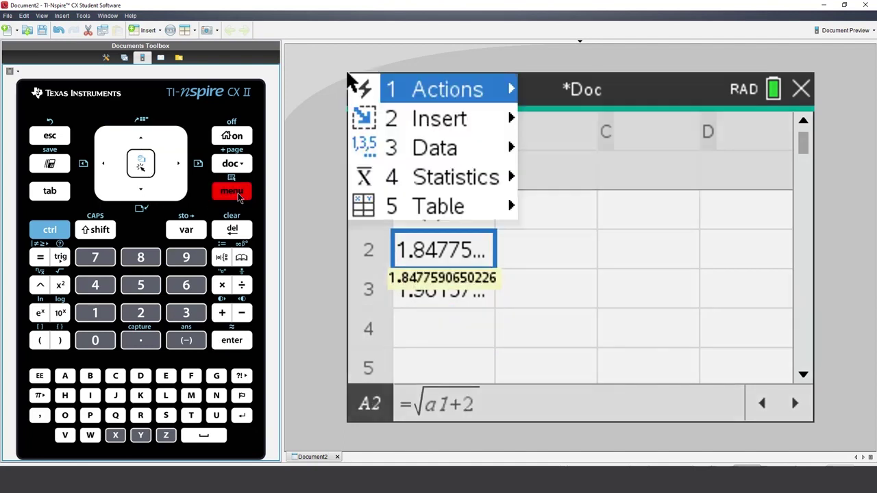
pyautogui.click(203, 318)
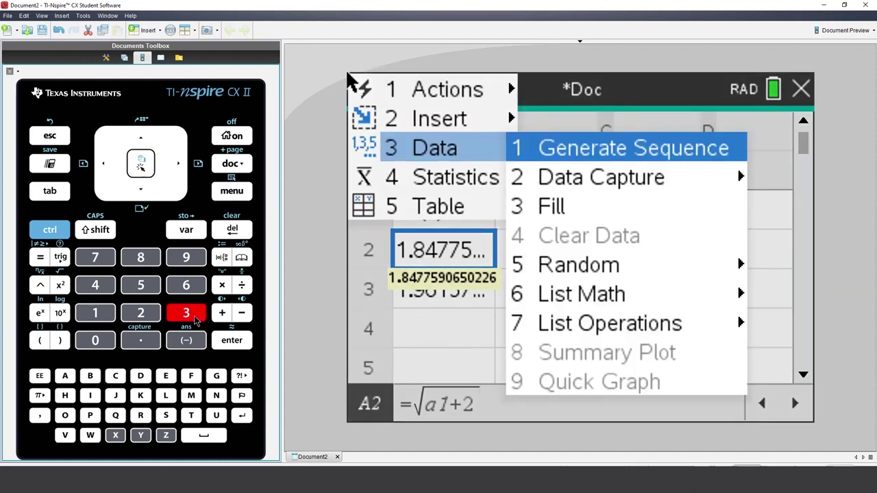
pyautogui.press('Escape')
pyautogui.click(140, 194)
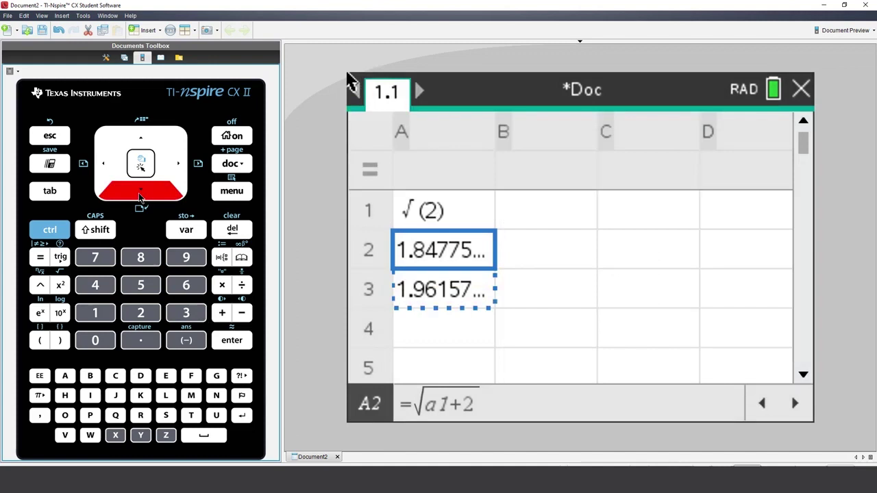
pyautogui.click(140, 193)
pyautogui.click(140, 196)
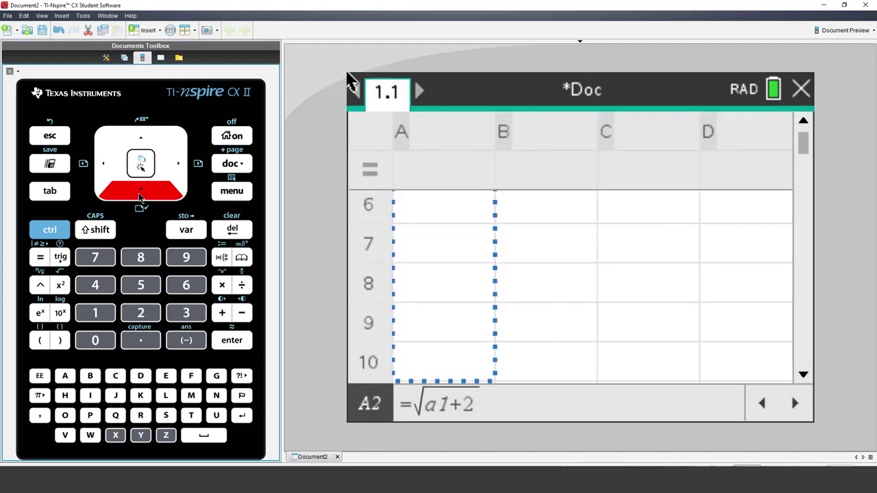
pyautogui.click(230, 343)
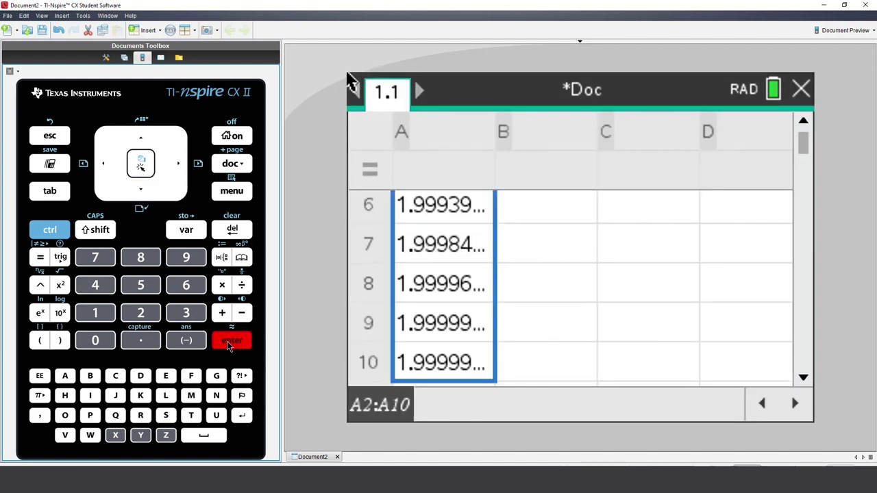
pyautogui.click(50, 137)
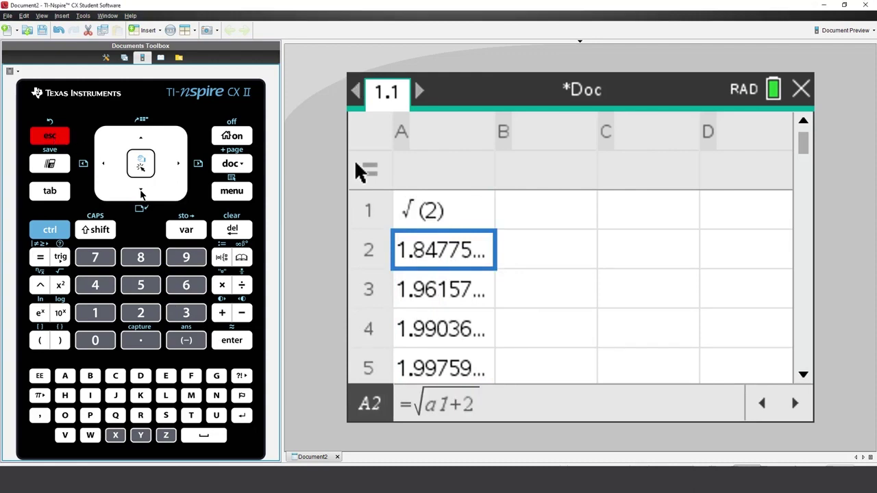
pyautogui.click(141, 193)
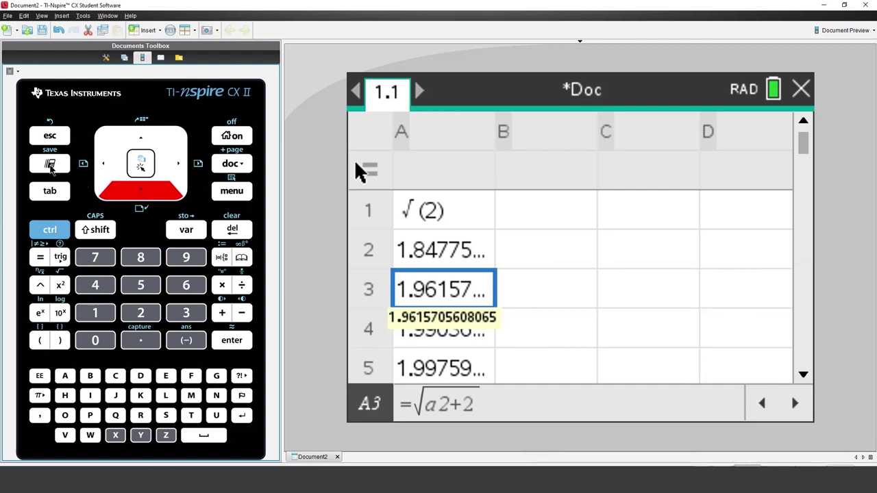
pyautogui.click(50, 165)
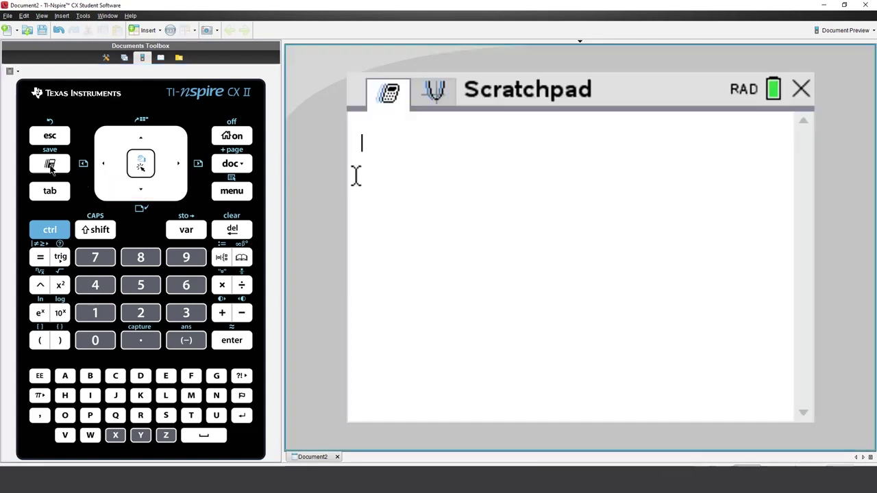
pyautogui.click(50, 230)
pyautogui.click(60, 285)
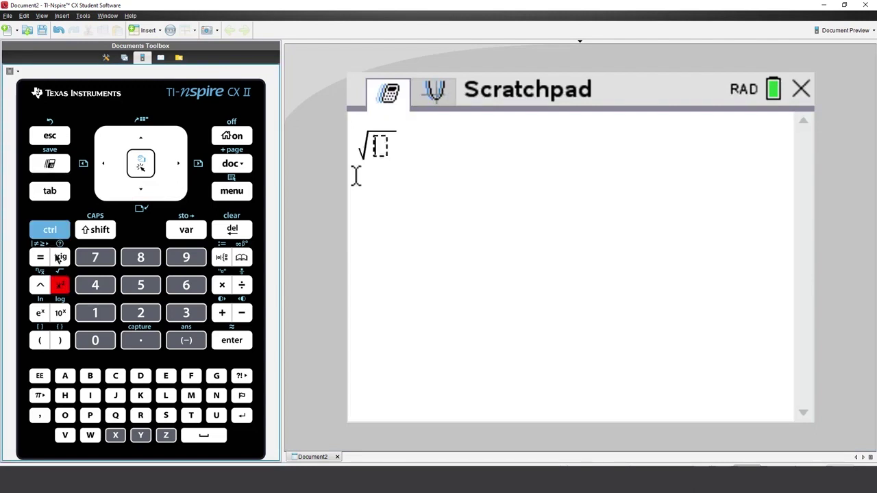
pyautogui.click(50, 230)
pyautogui.click(60, 285)
pyautogui.click(140, 313)
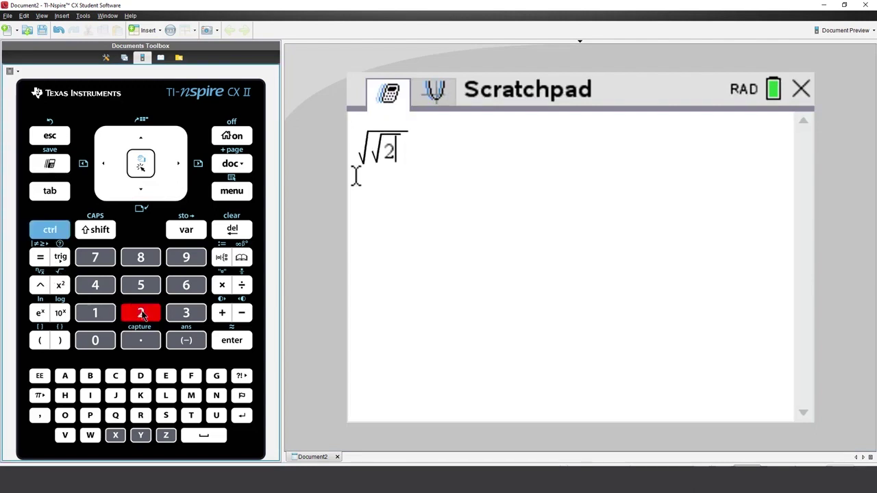
pyautogui.click(180, 168)
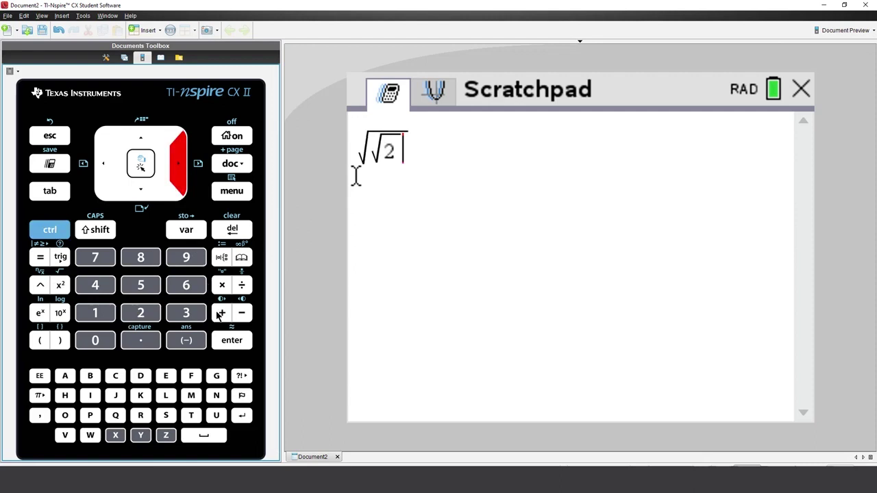
pyautogui.click(221, 312)
pyautogui.click(140, 312)
pyautogui.click(233, 342)
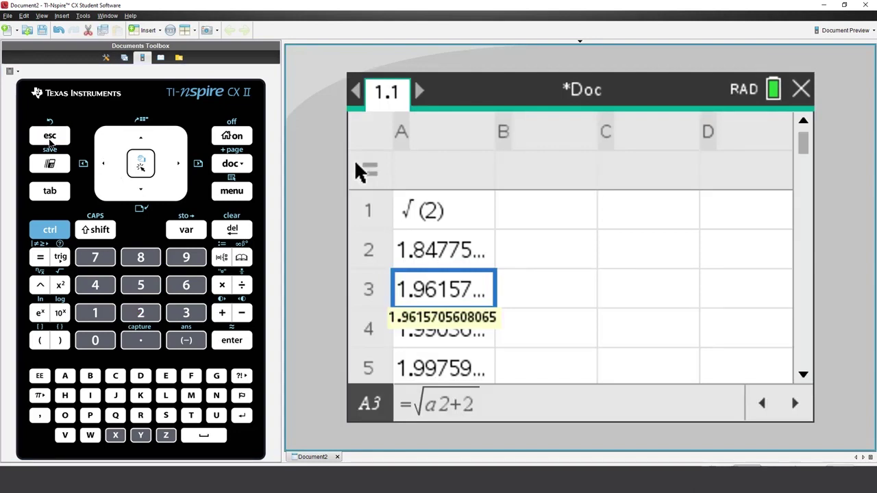
pyautogui.click(49, 164)
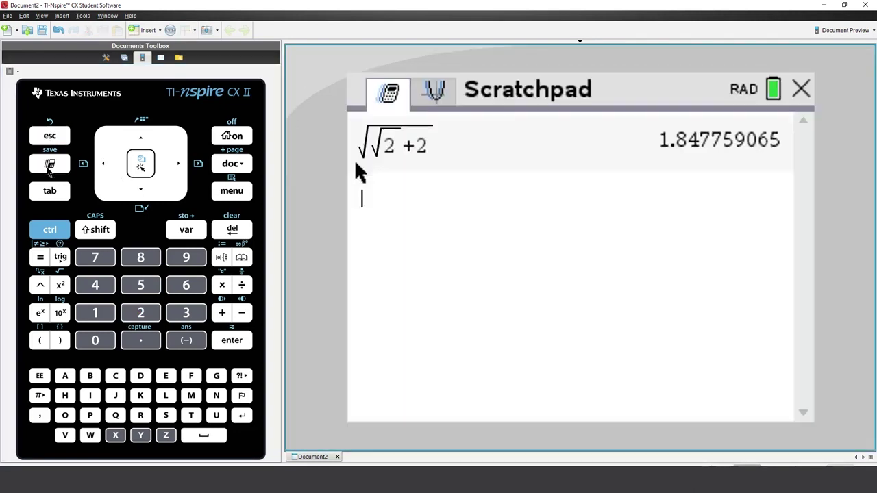
pyautogui.click(48, 229)
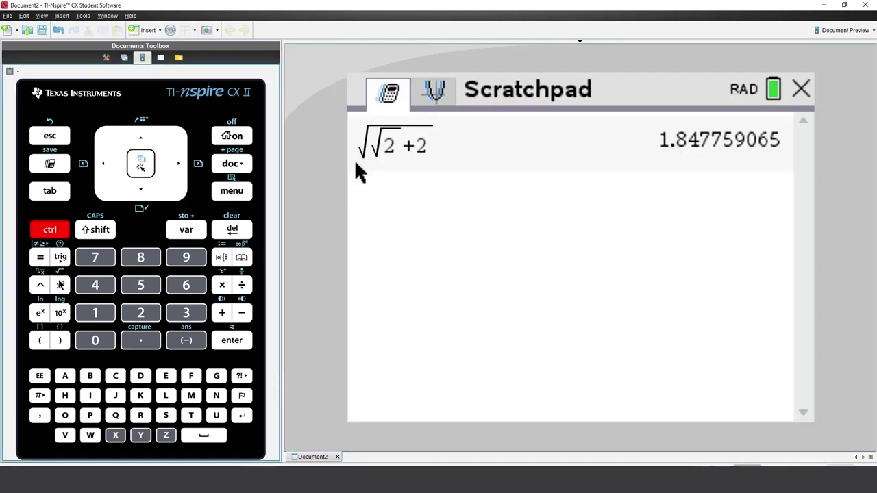
pyautogui.click(60, 285)
pyautogui.click(139, 139)
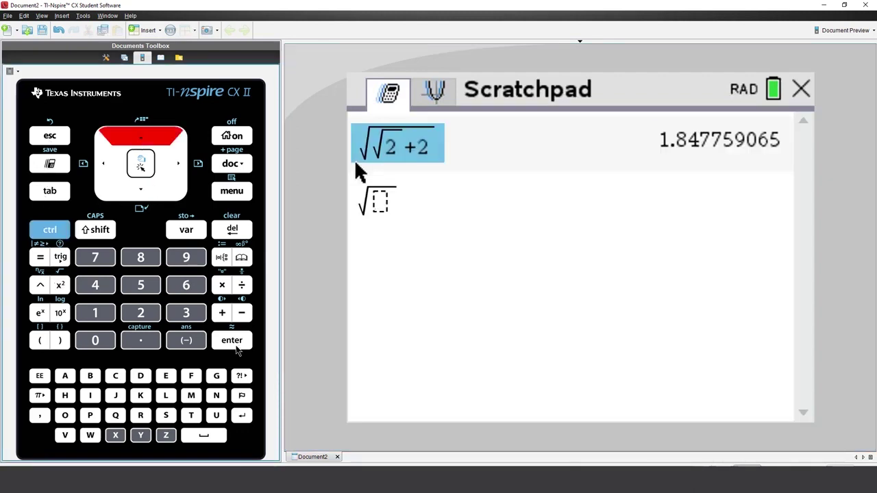
pyautogui.click(232, 341)
pyautogui.click(221, 312)
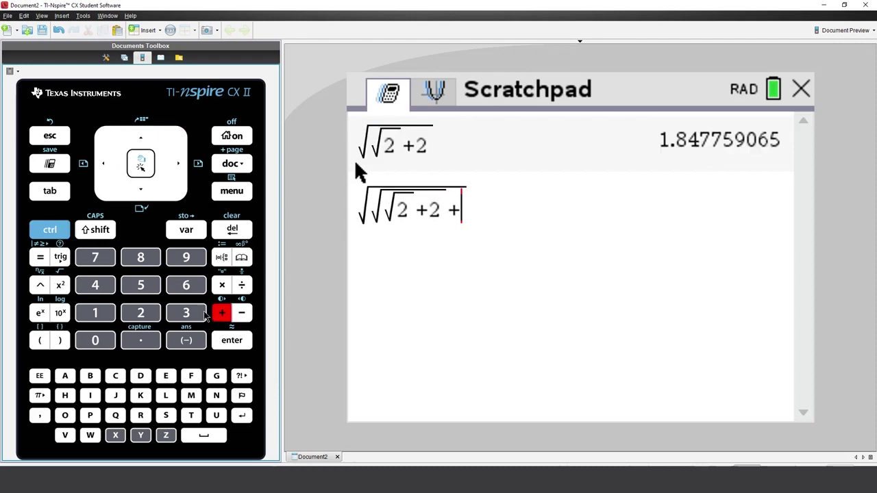
pyautogui.click(140, 313)
pyautogui.click(224, 341)
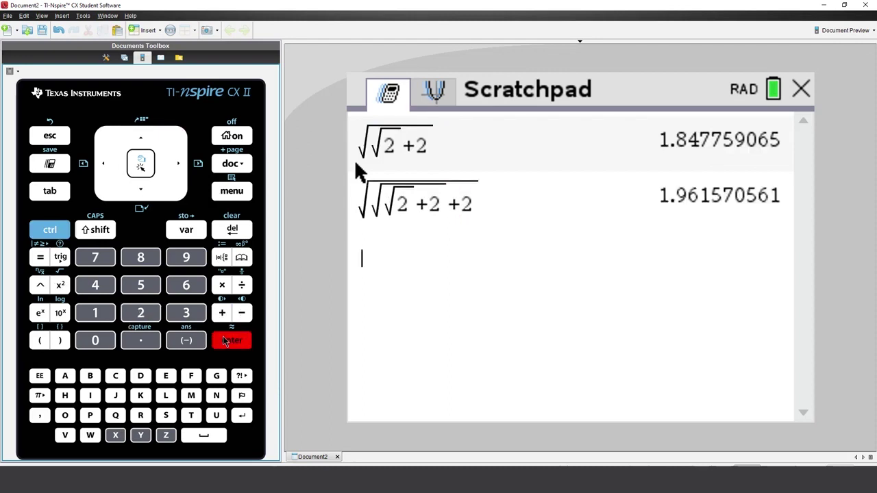
pyautogui.click(67, 139)
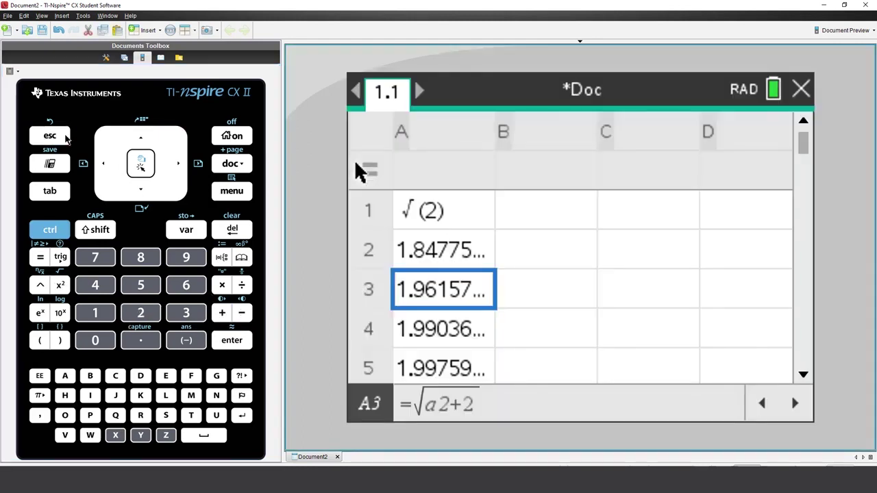
# - Step down from A3 to A7, then jump to A10 showing =√(a9+2)
pyautogui.click(139, 194)
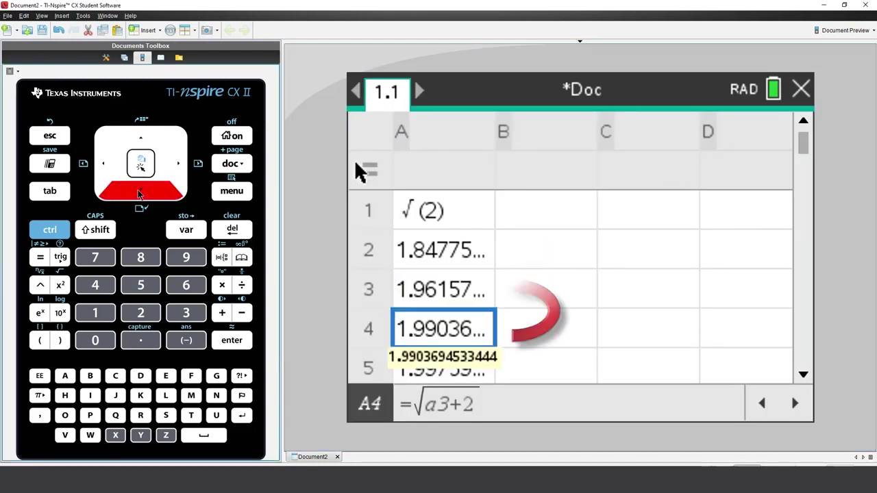
pyautogui.click(139, 194)
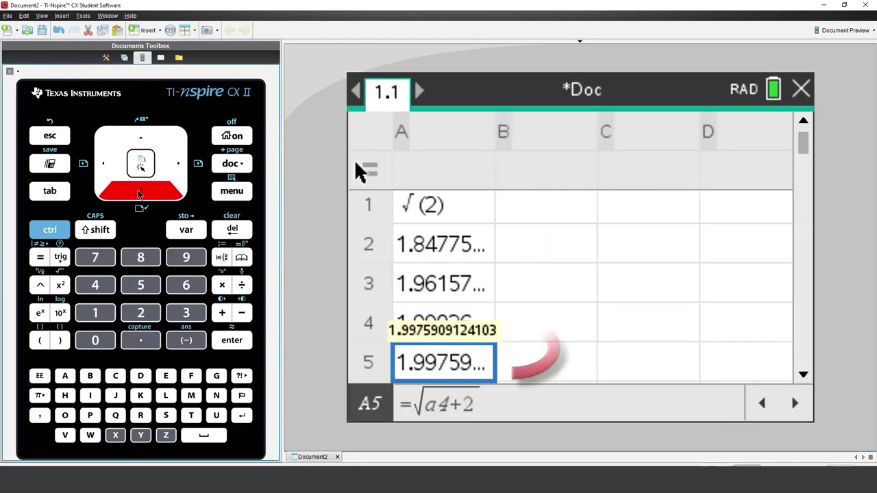
pyautogui.click(140, 194)
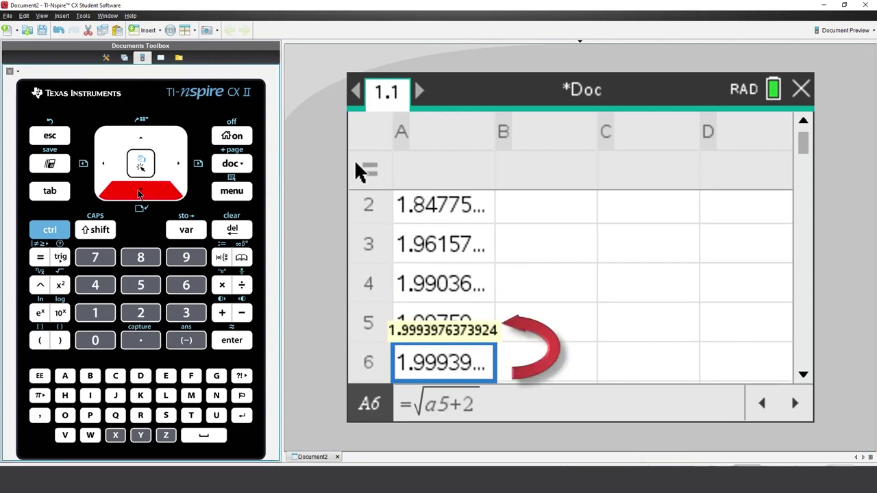
pyautogui.click(140, 194)
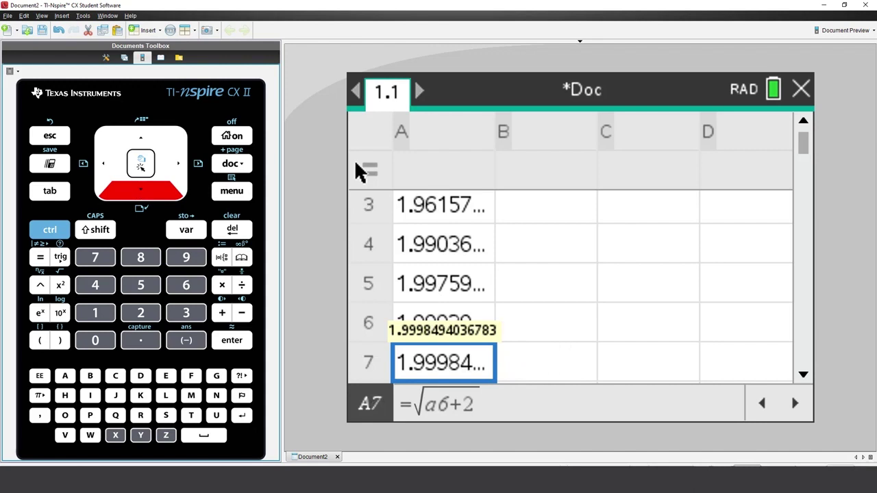
pyautogui.scroll(-1, 346, 322)
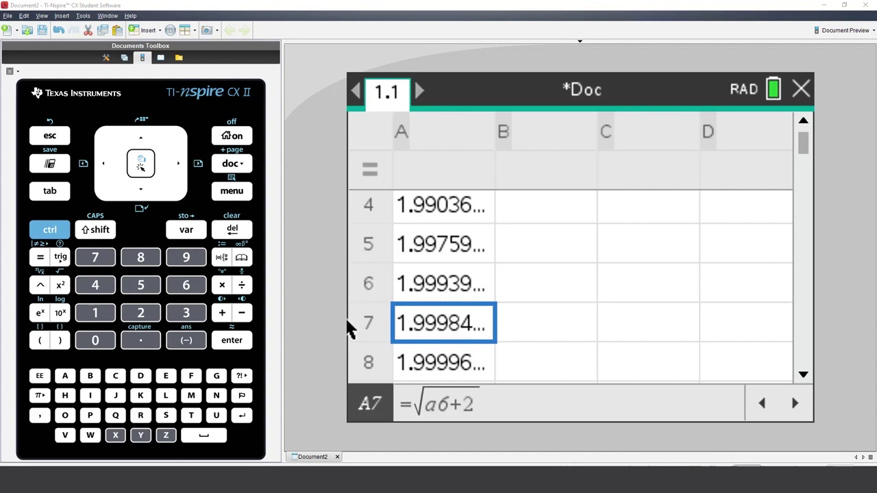
pyautogui.press('ctrl')
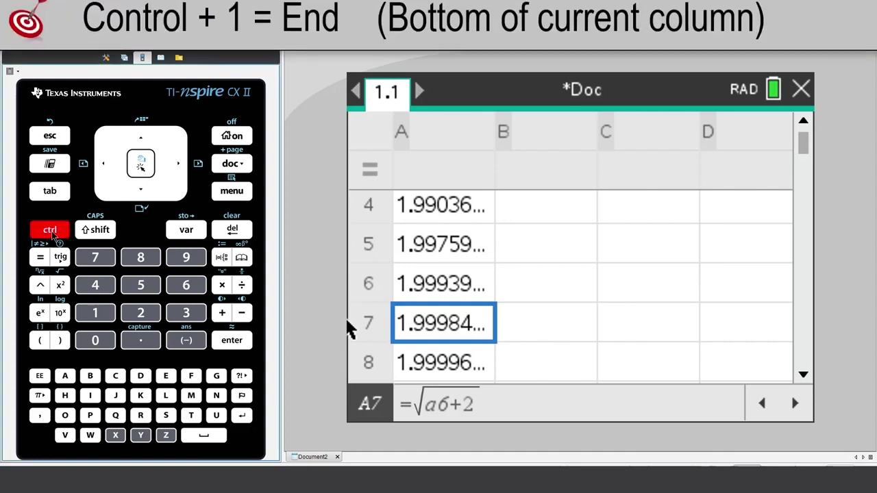
pyautogui.click(96, 313)
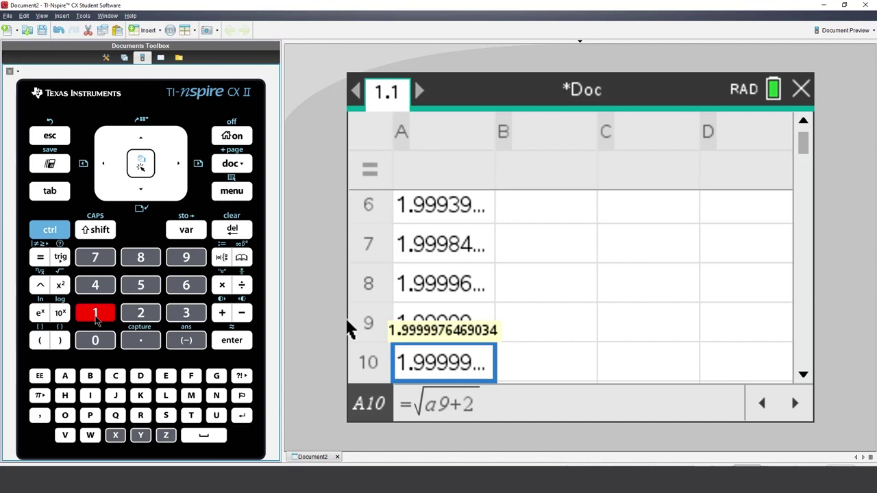
# - Return to A1 and replace the seed with √3
pyautogui.click(54, 229)
pyautogui.click(94, 258)
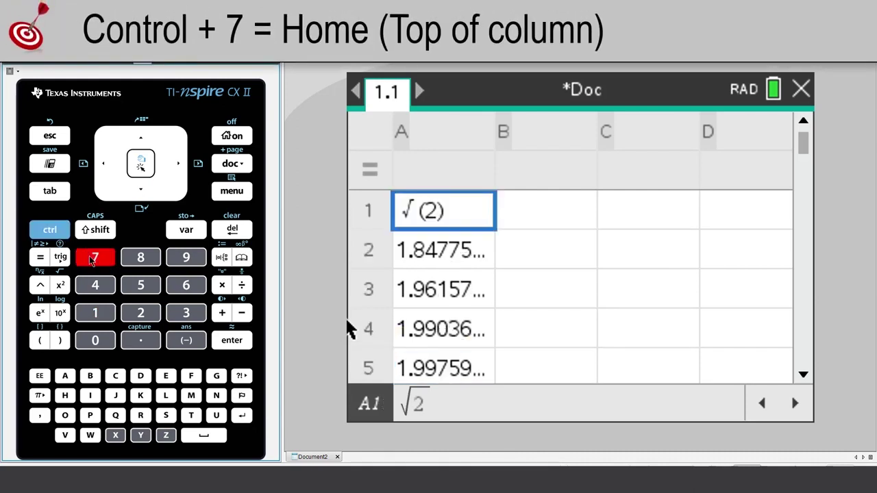
pyautogui.click(50, 229)
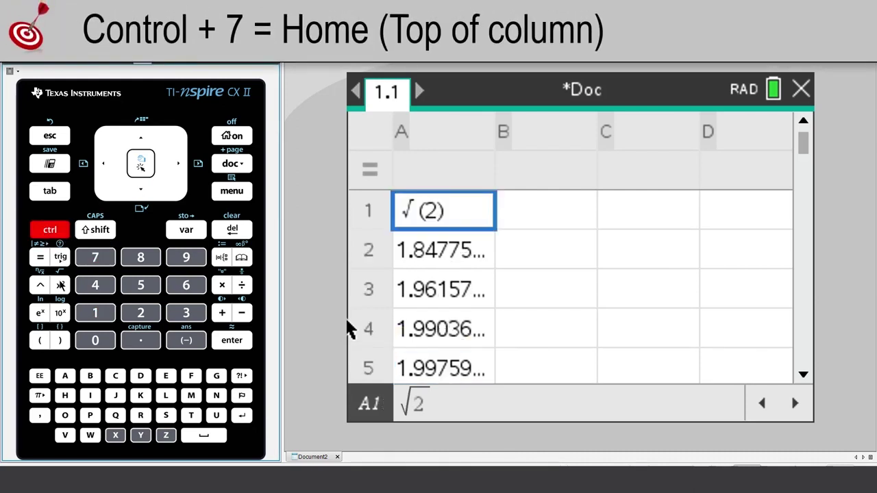
pyautogui.click(61, 285)
pyautogui.click(186, 312)
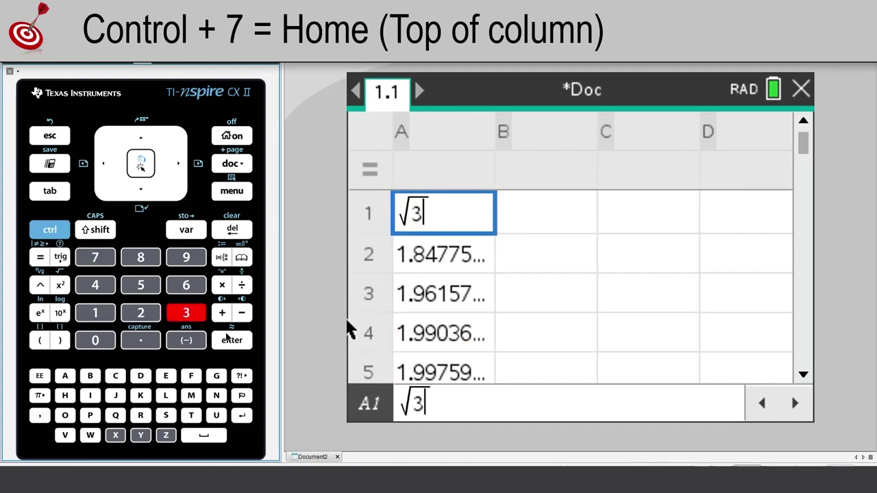
pyautogui.click(231, 340)
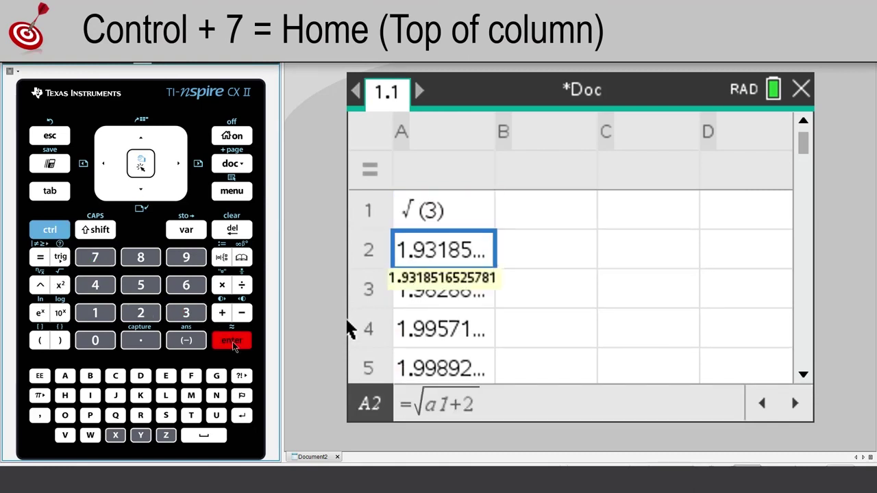
# - Edit A2's formula to =√(a1+3)
pyautogui.click(231, 341)
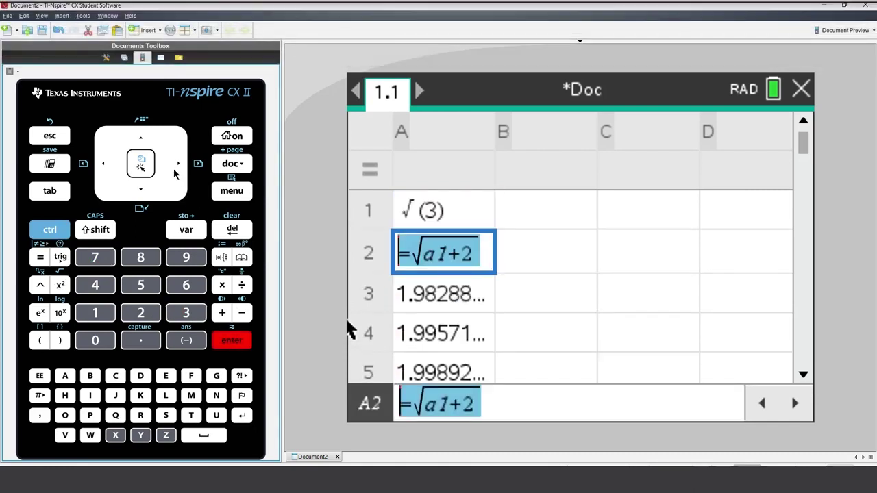
pyautogui.click(173, 165)
pyautogui.click(173, 164)
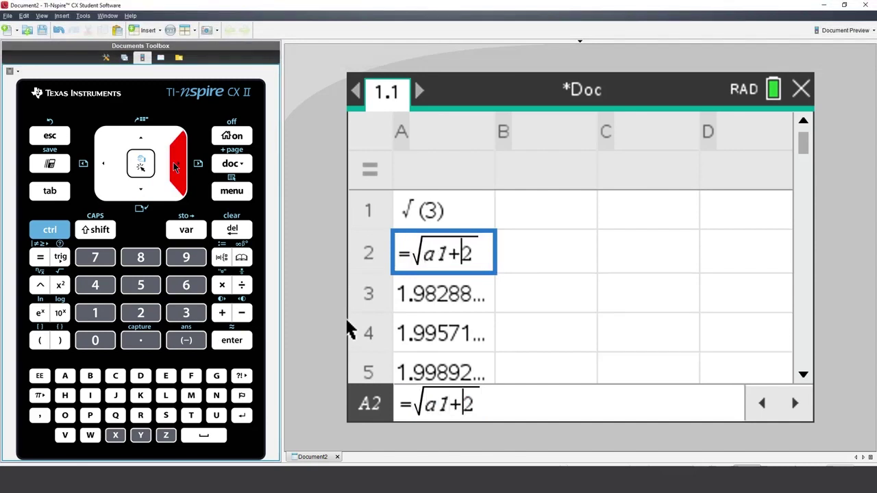
pyautogui.click(173, 164)
pyautogui.click(232, 230)
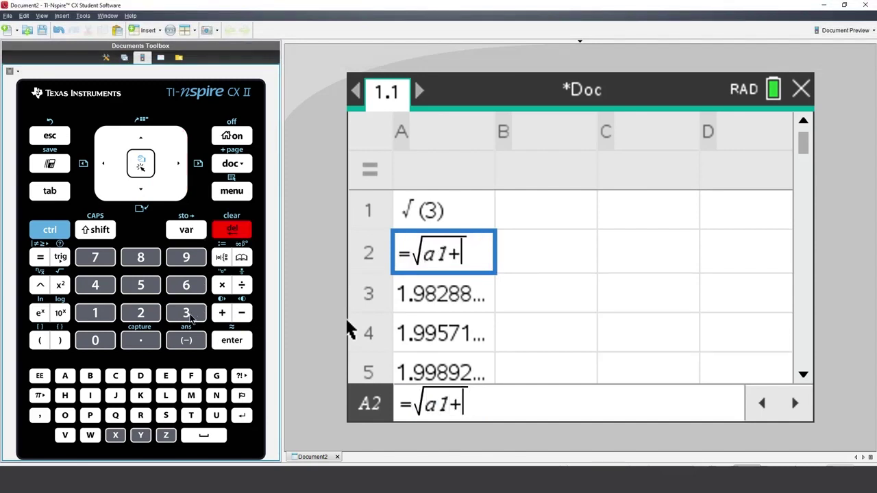
pyautogui.click(186, 313)
pyautogui.click(232, 340)
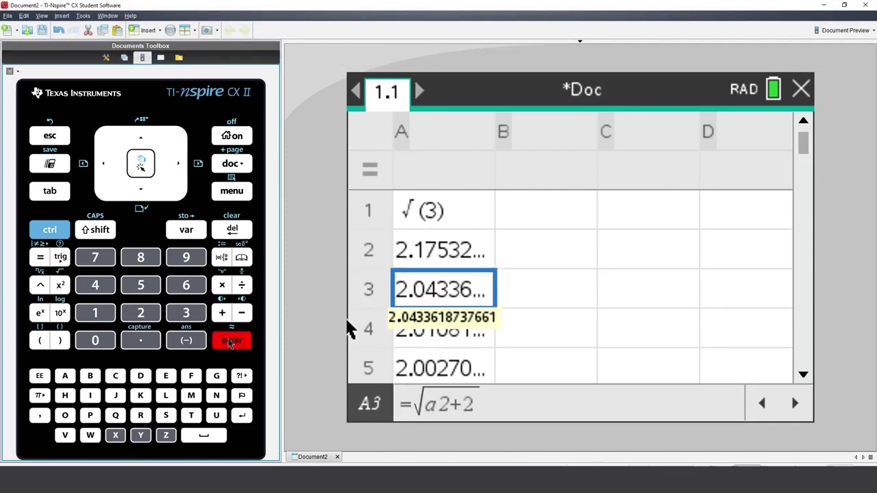
# - Fill A2's new formula down to A10, converging near 2.30277
pyautogui.click(140, 137)
pyautogui.click(223, 194)
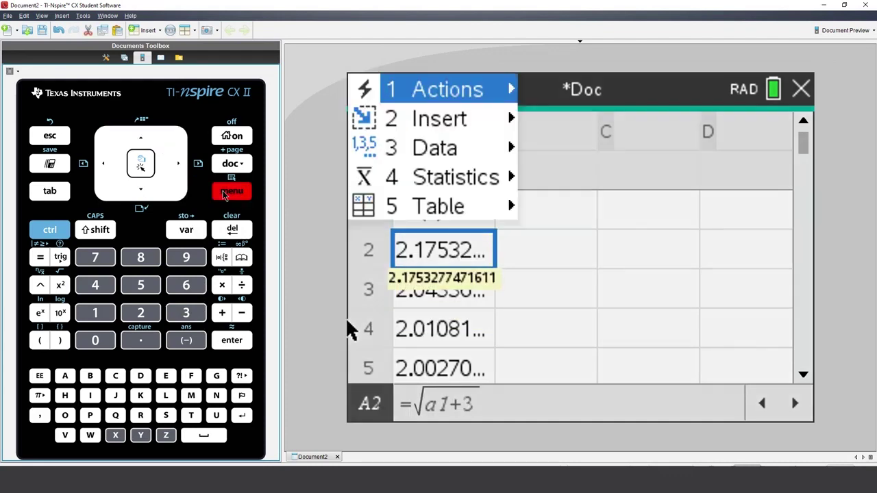
pyautogui.click(185, 313)
pyautogui.click(185, 314)
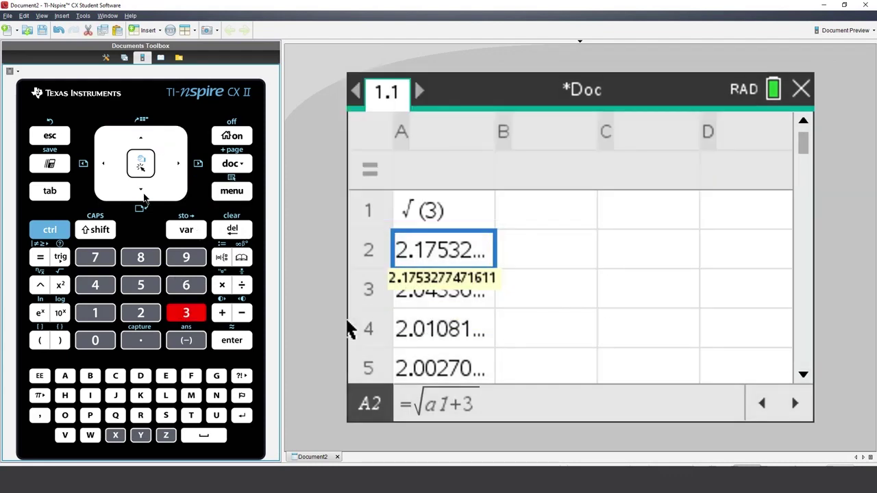
pyautogui.click(144, 196)
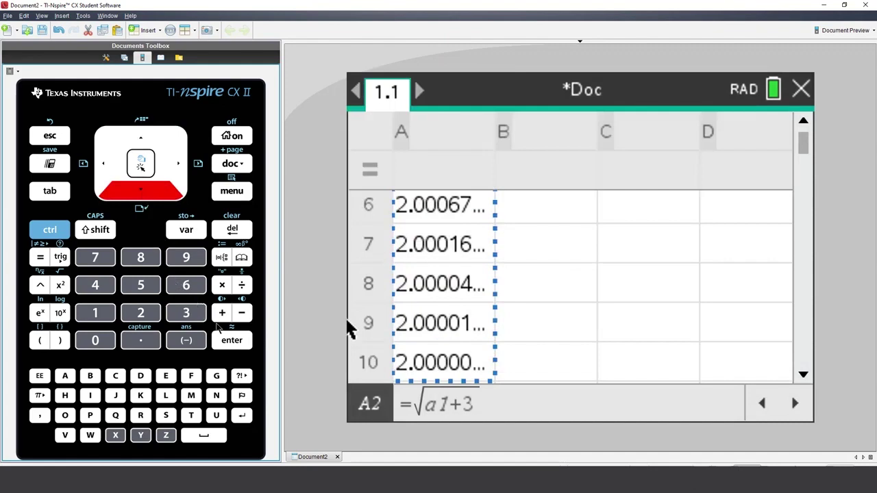
pyautogui.click(231, 340)
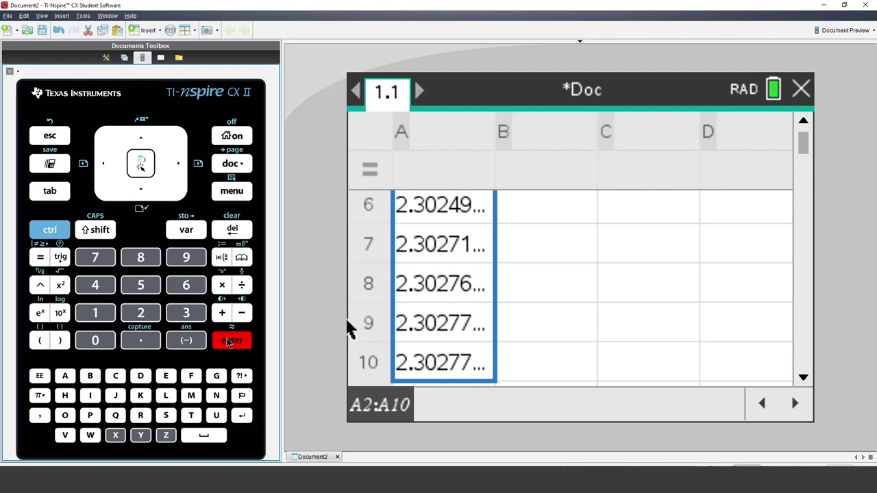
pyautogui.click(49, 230)
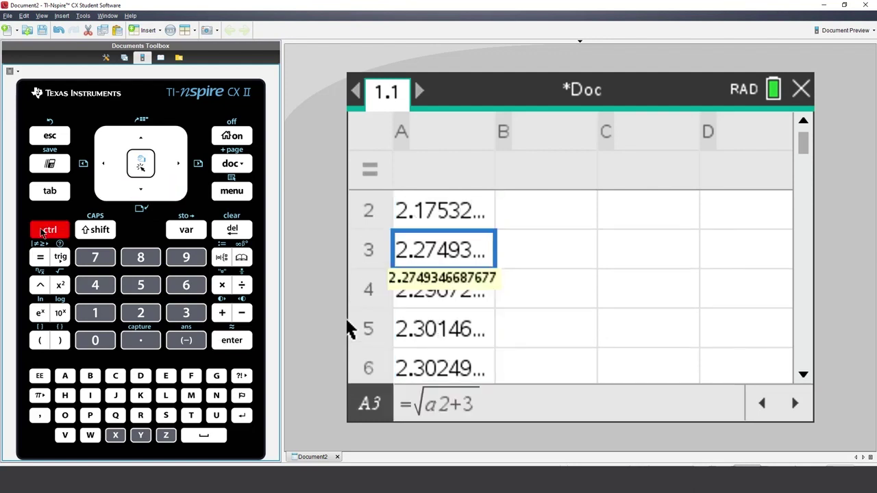
pyautogui.click(95, 264)
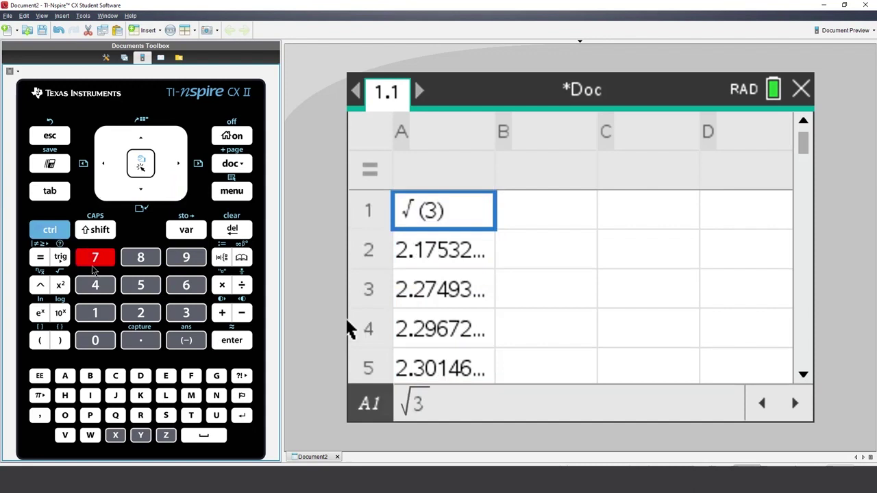
pyautogui.click(50, 231)
pyautogui.click(94, 315)
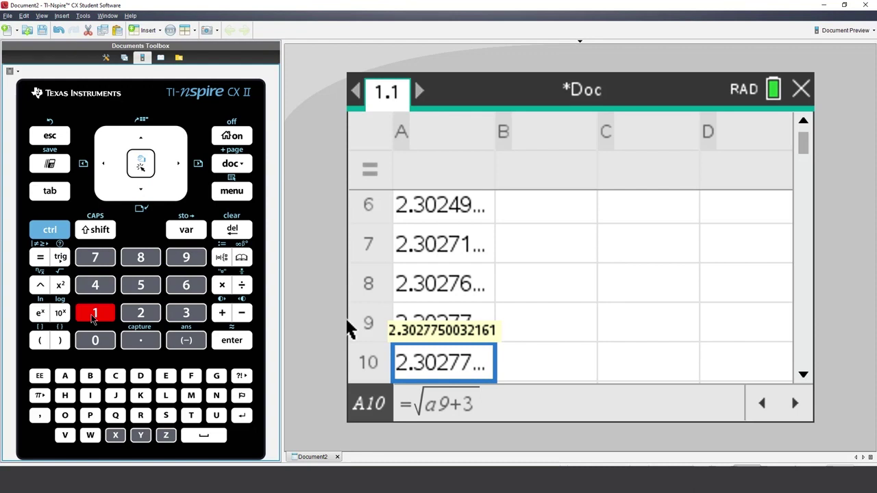
pyautogui.click(63, 236)
pyautogui.click(87, 258)
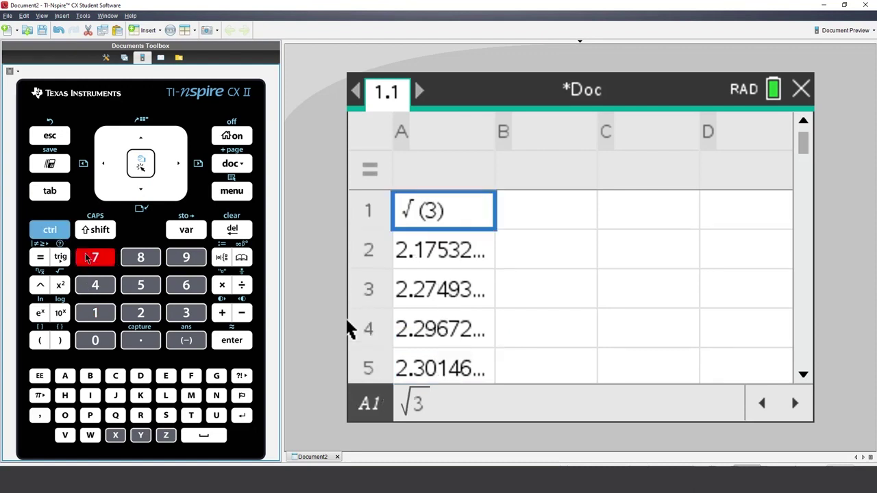
pyautogui.click(176, 169)
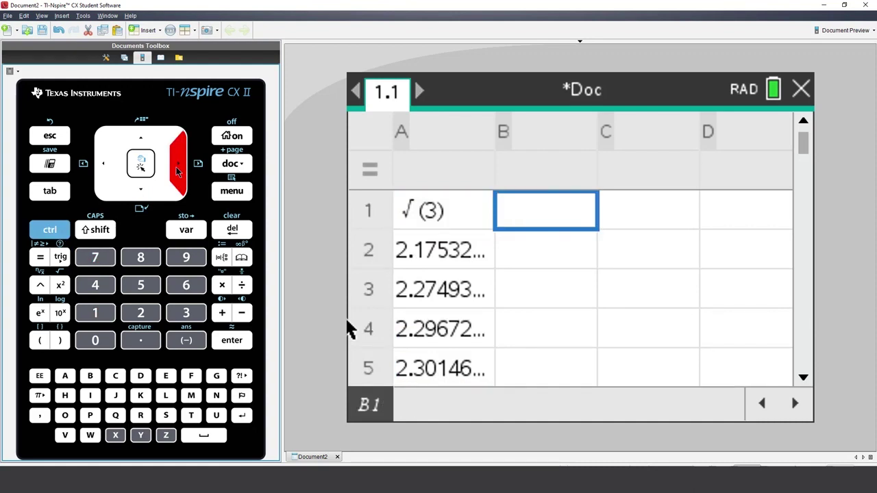
# - Enter the seed value 2 in cell B1
pyautogui.click(145, 318)
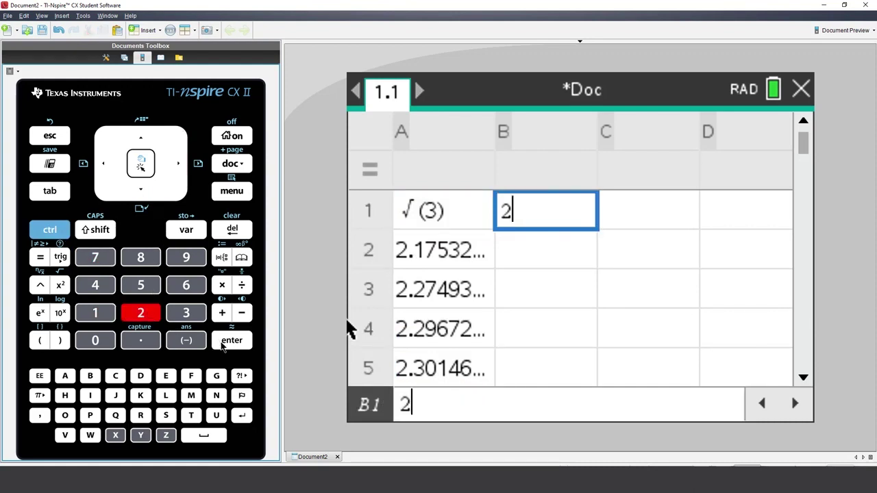
pyautogui.click(222, 347)
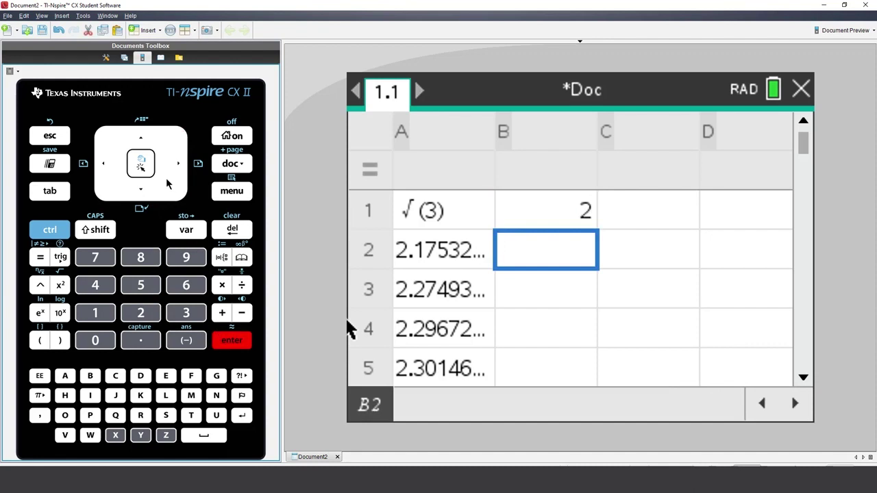
pyautogui.click(108, 164)
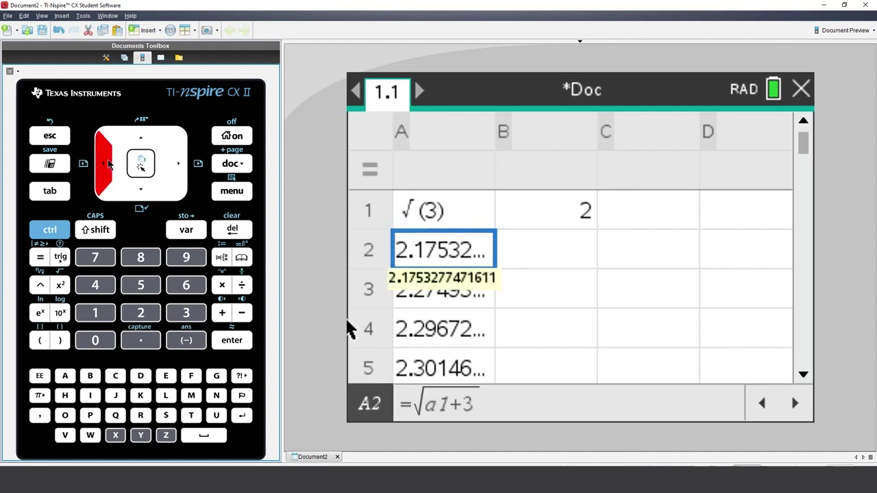
pyautogui.click(141, 140)
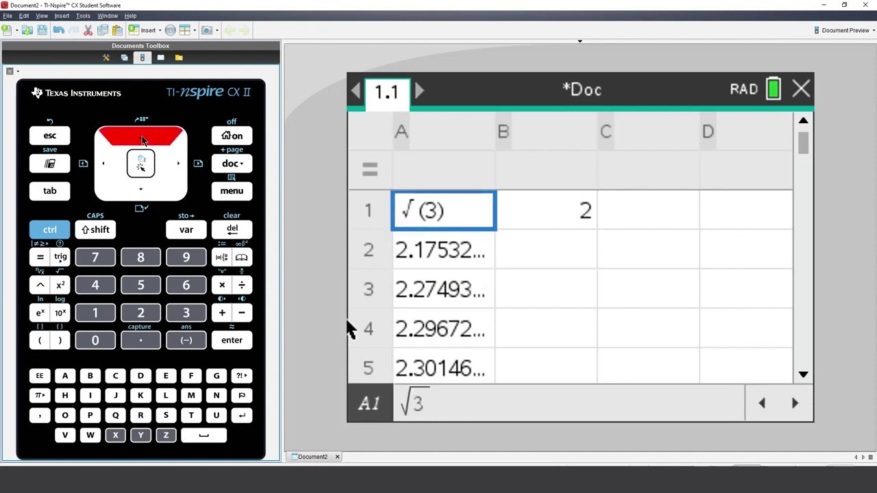
# - Set A1 to =√(b1), giving 1.41421…, and begin a new A2 formula
pyautogui.click(41, 259)
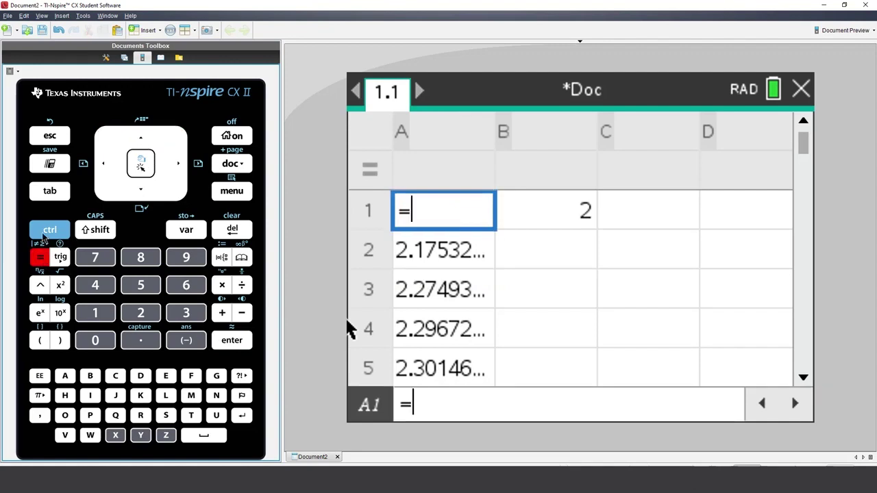
pyautogui.click(48, 232)
pyautogui.click(61, 287)
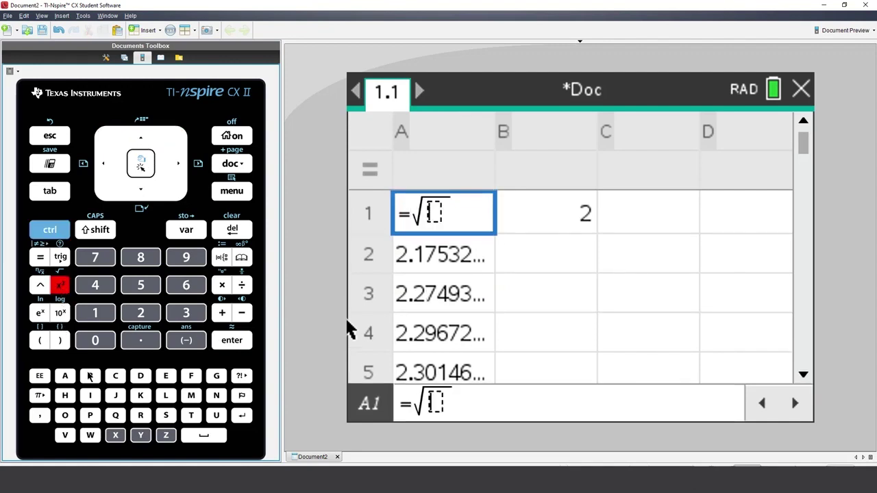
pyautogui.click(91, 377)
pyautogui.click(95, 313)
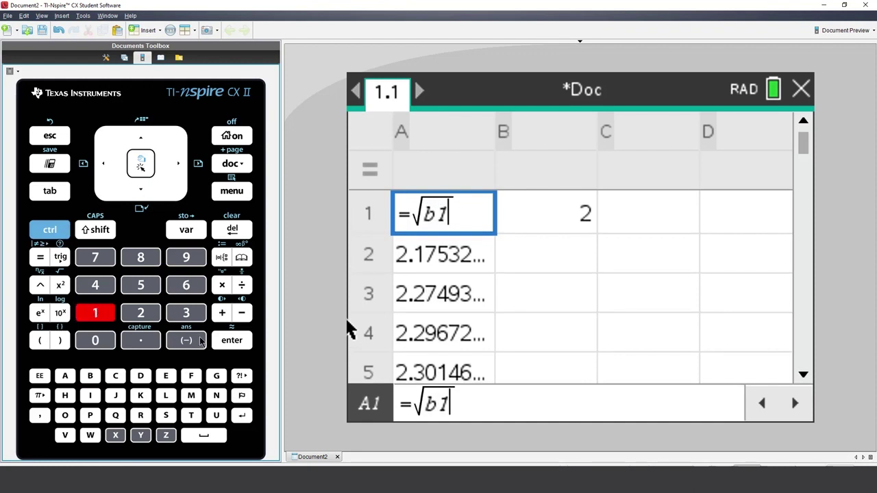
pyautogui.click(232, 341)
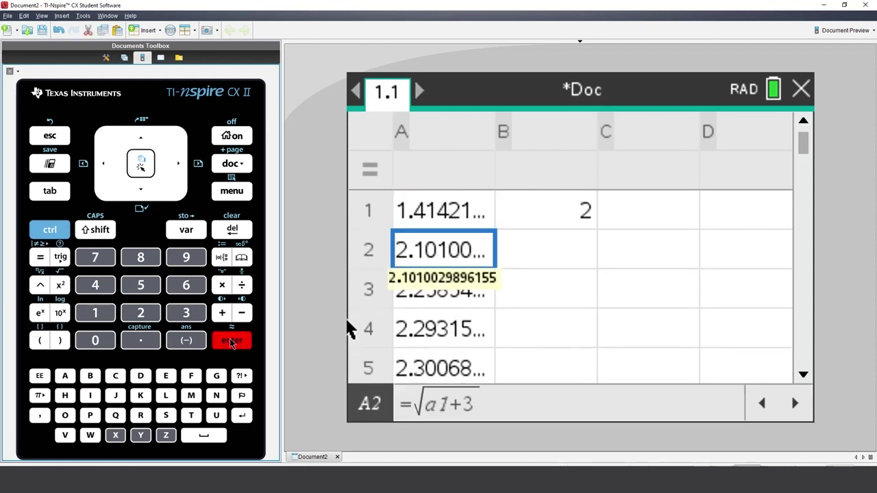
pyautogui.click(39, 259)
# - Build A2's formula =√(a1+$b$1), taking both dollar signs from the symbol palette
pyautogui.click(45, 234)
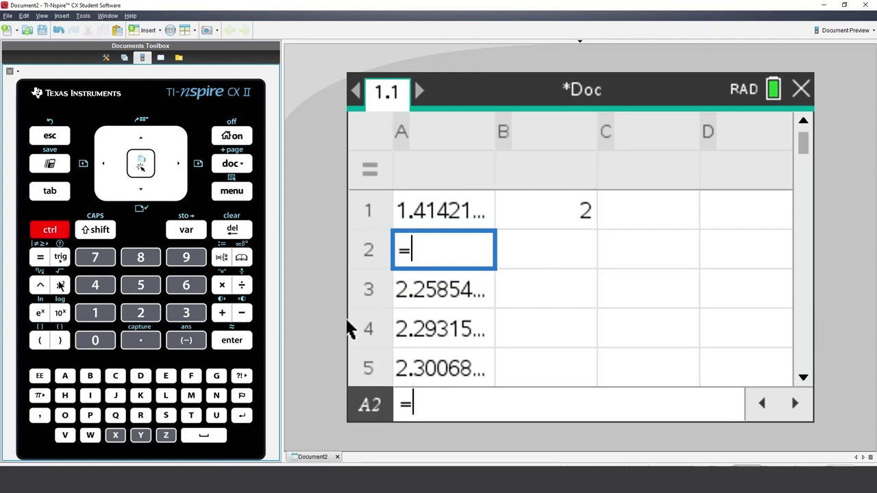
pyautogui.click(60, 286)
pyautogui.click(65, 376)
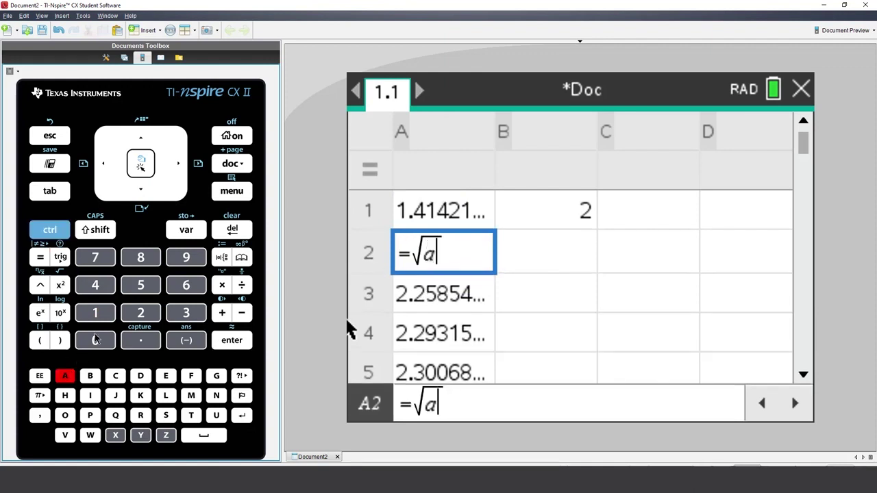
pyautogui.click(98, 316)
pyautogui.click(220, 317)
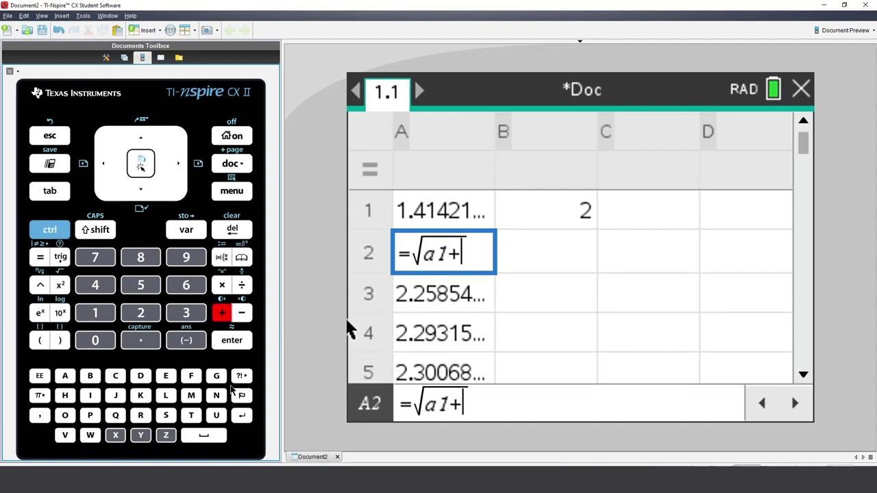
pyautogui.click(240, 381)
pyautogui.click(241, 381)
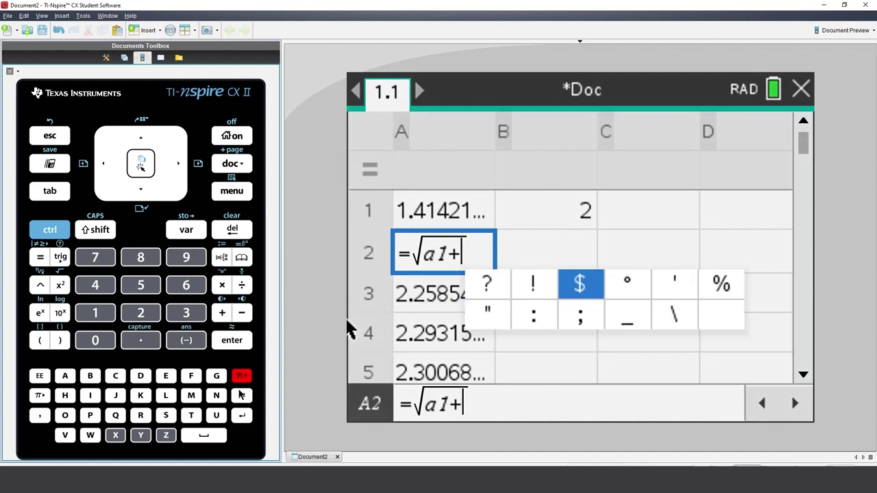
pyautogui.click(232, 346)
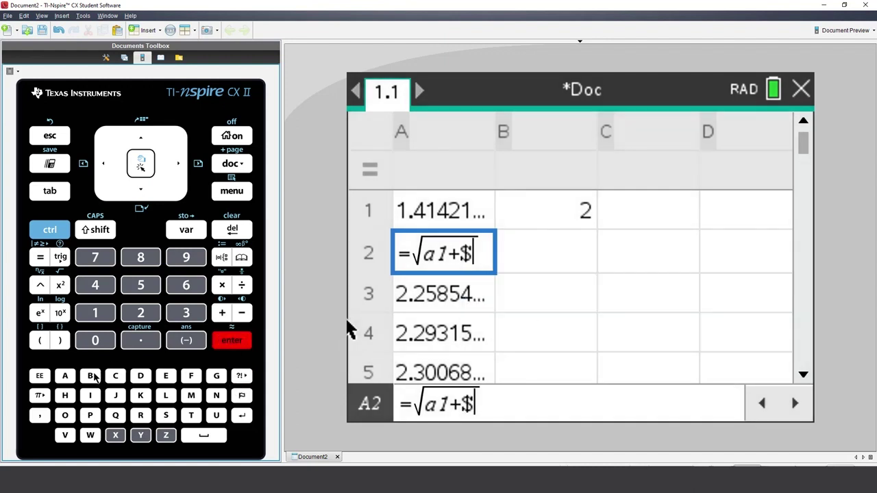
pyautogui.click(95, 379)
pyautogui.click(240, 377)
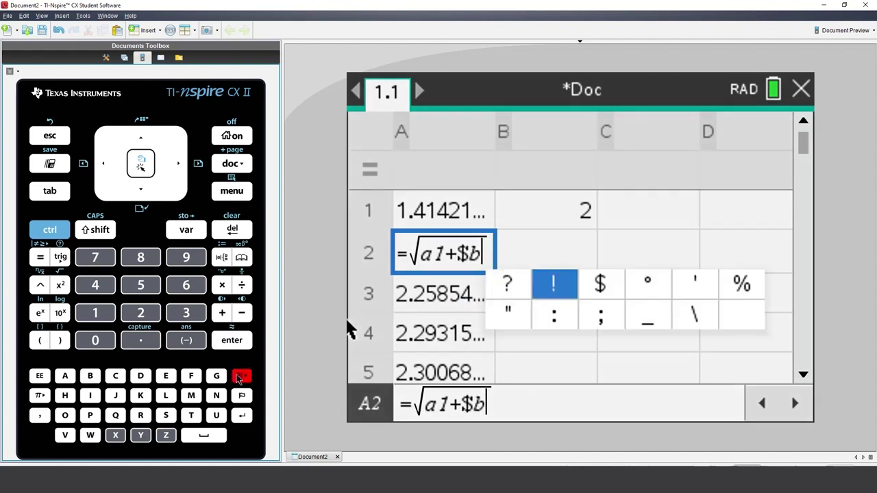
pyautogui.click(240, 377)
pyautogui.click(233, 341)
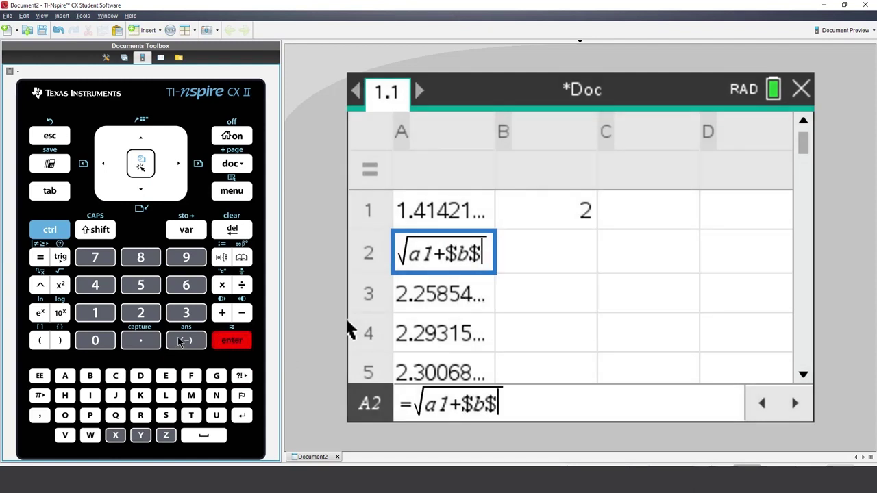
pyautogui.click(101, 318)
# - Commit A2 and fill its =√(a1+$b$1) formula down to A10
pyautogui.click(225, 343)
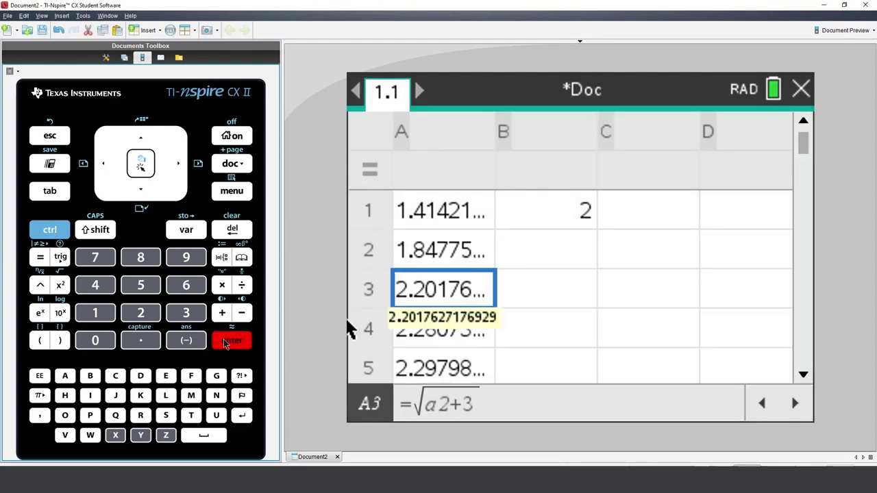
pyautogui.click(140, 140)
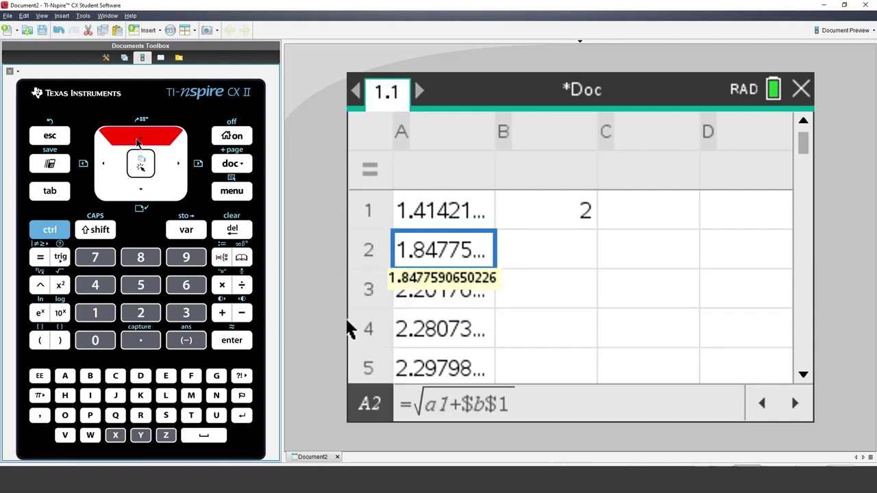
pyautogui.click(232, 191)
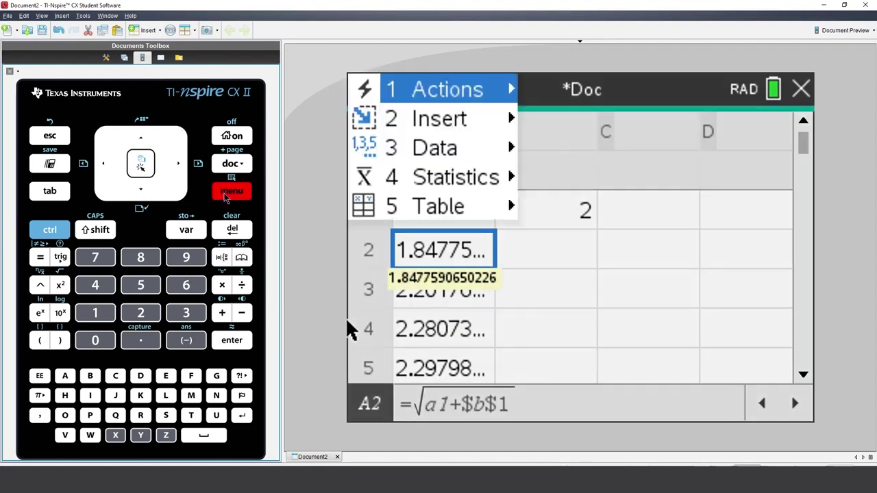
pyautogui.click(186, 316)
pyautogui.click(186, 315)
pyautogui.click(141, 196)
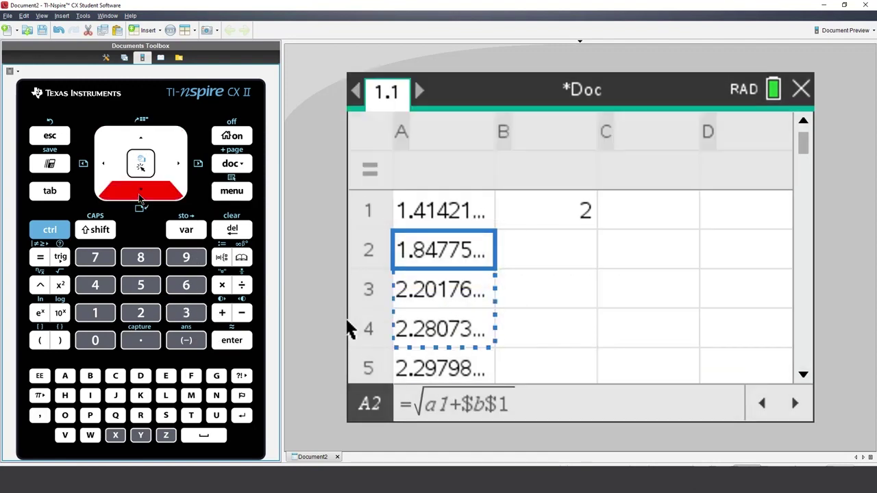
pyautogui.click(141, 196)
pyautogui.click(232, 341)
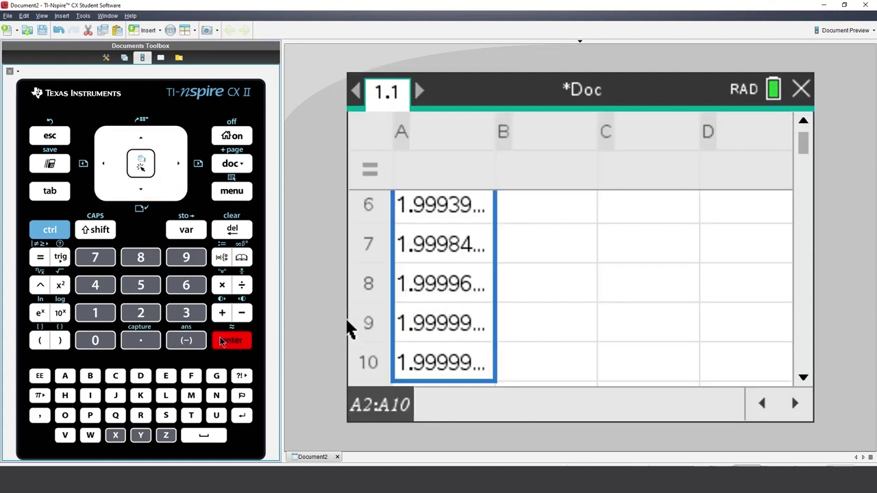
# - Check each formula from A3 down to A10, ending at =√(a9+$b$1)
pyautogui.click(142, 195)
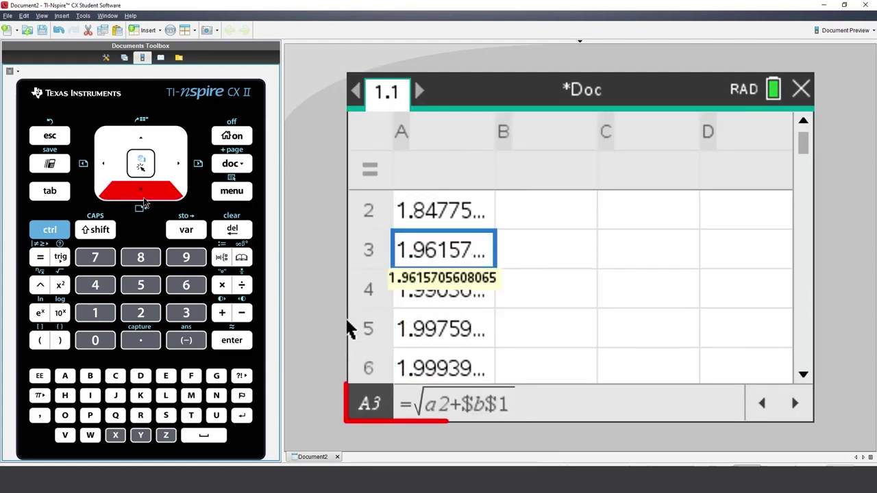
pyautogui.click(144, 199)
pyautogui.click(144, 201)
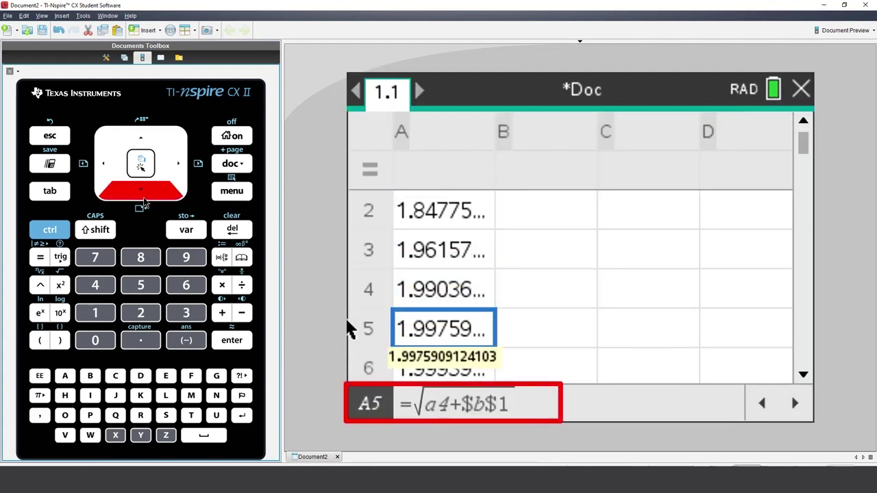
pyautogui.click(144, 198)
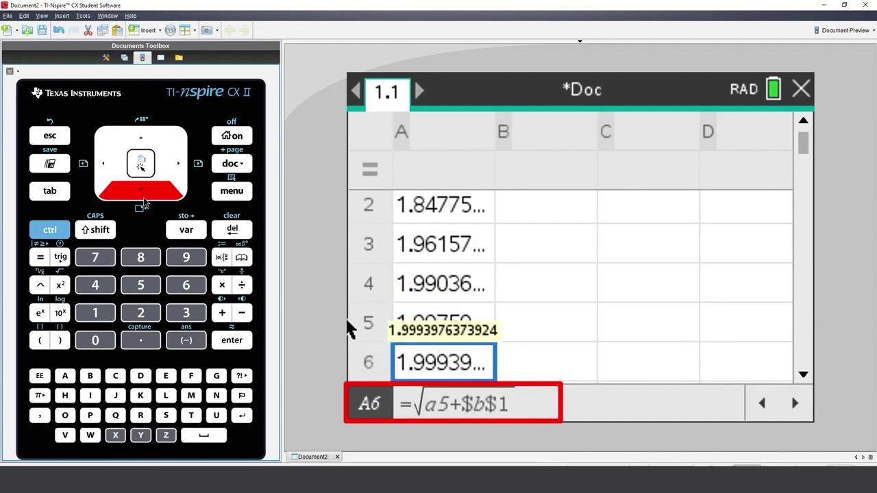
pyautogui.click(144, 199)
pyautogui.click(144, 199)
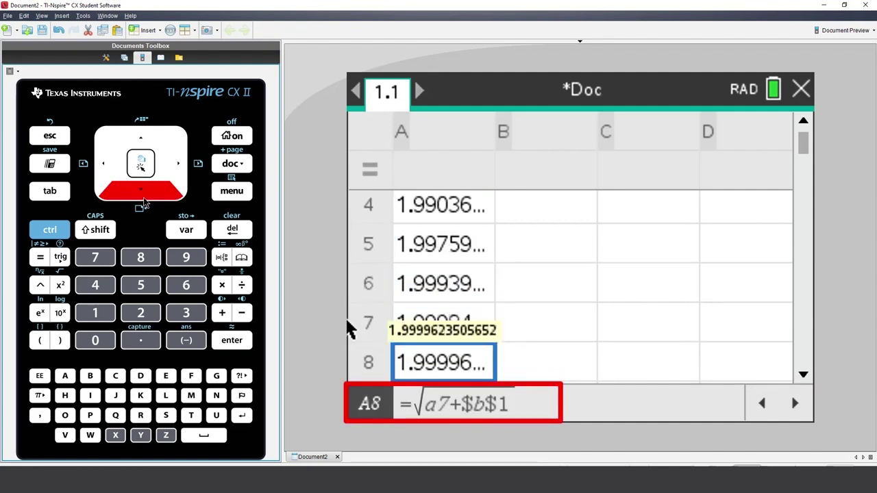
pyautogui.click(144, 199)
pyautogui.click(144, 199)
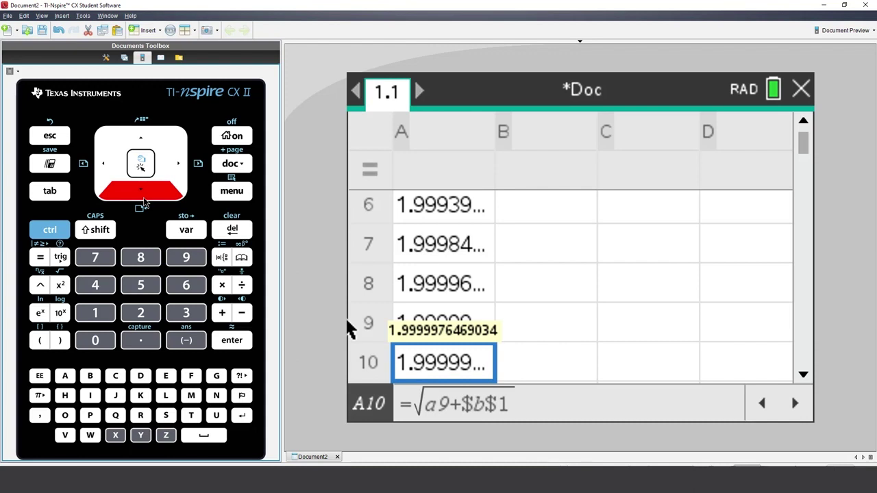
pyautogui.click(144, 201)
pyautogui.click(39, 231)
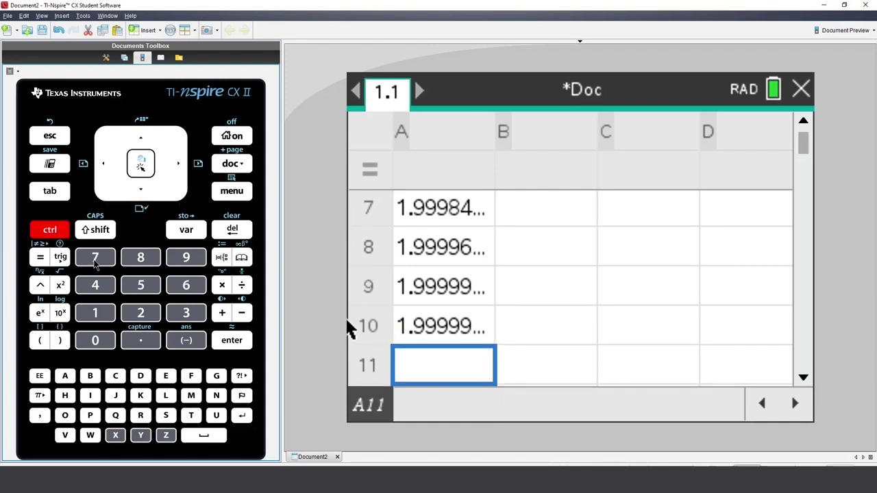
pyautogui.click(96, 257)
pyautogui.click(177, 165)
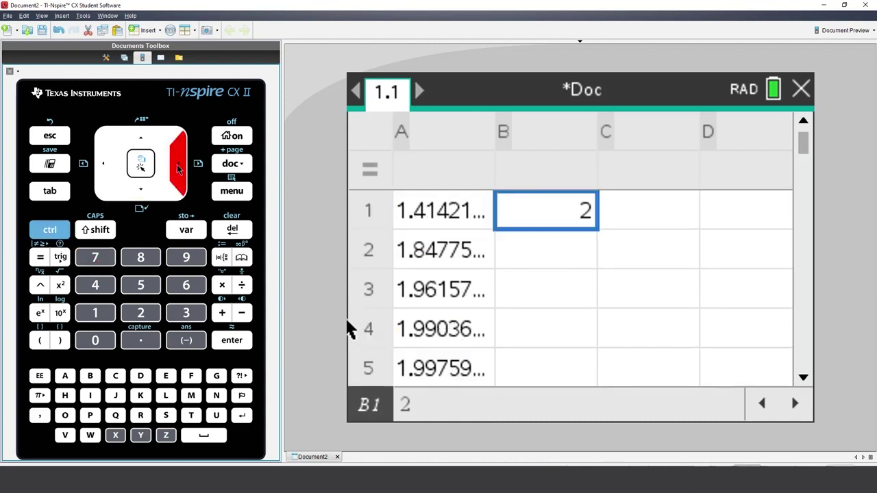
pyautogui.click(185, 314)
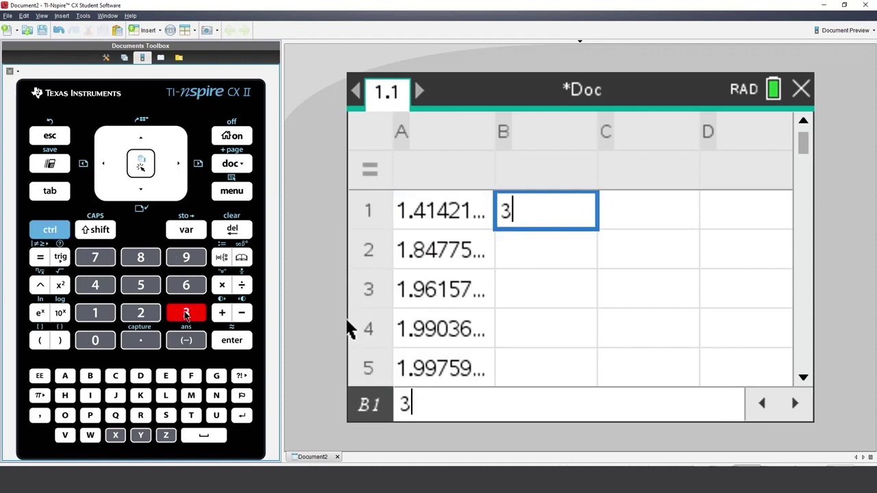
pyautogui.click(232, 342)
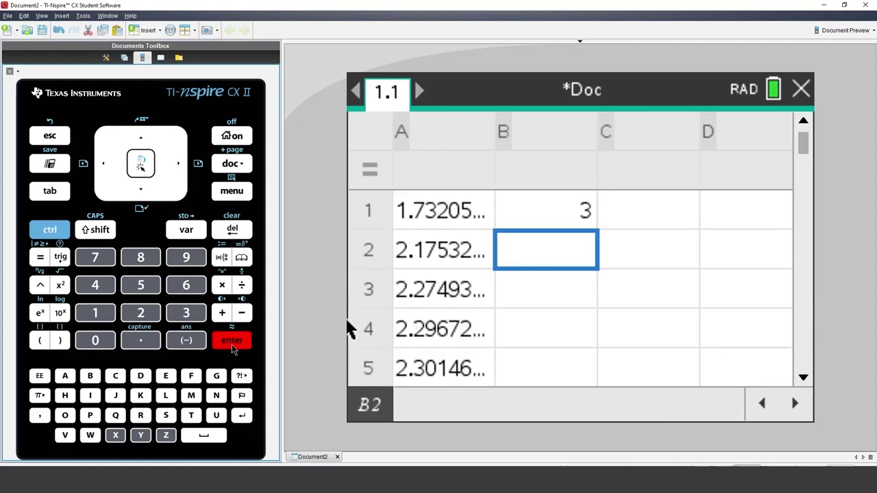
pyautogui.click(107, 169)
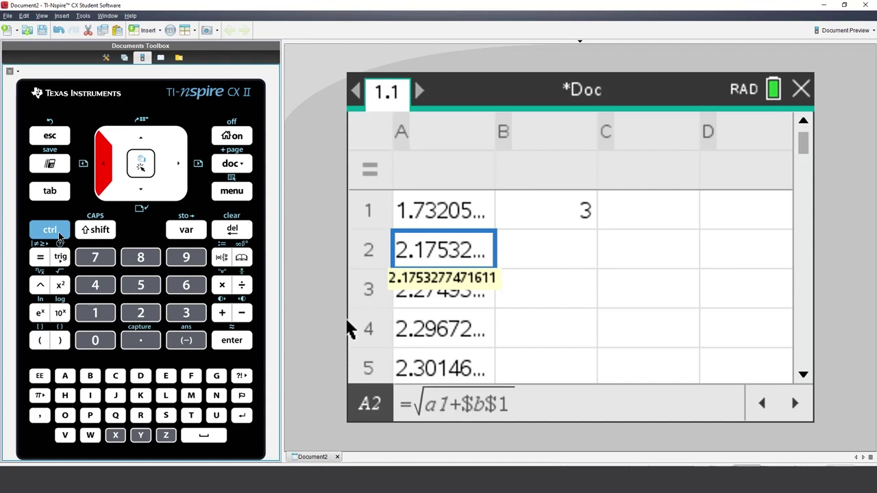
pyautogui.click(58, 231)
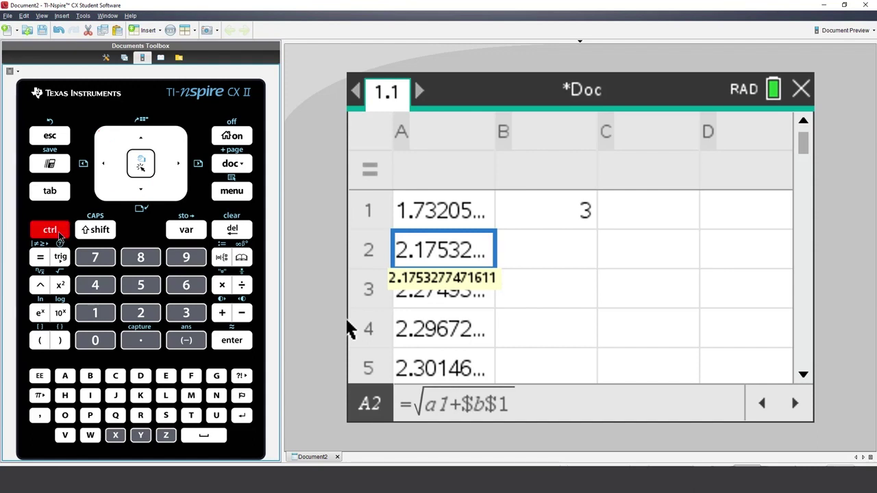
pyautogui.click(216, 376)
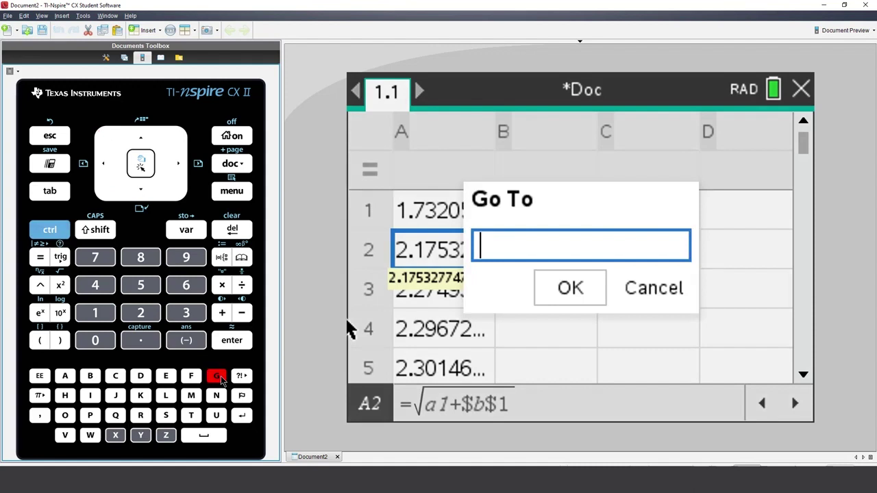
pyautogui.click(64, 376)
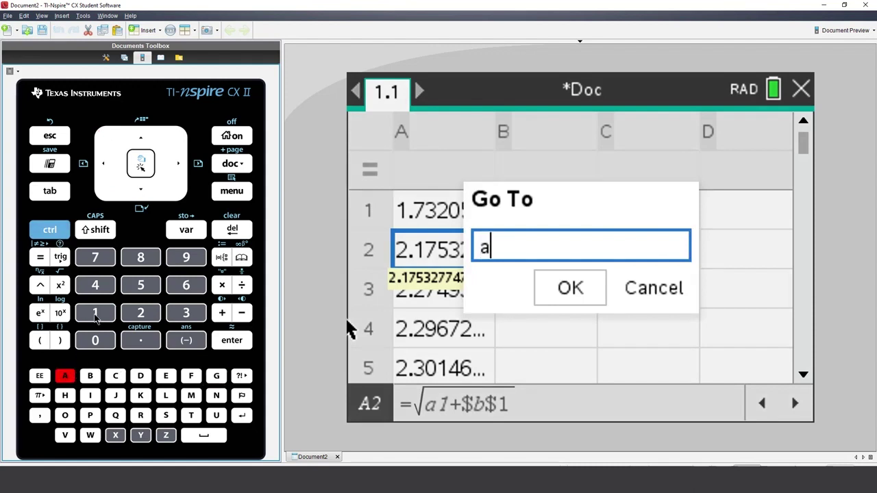
pyautogui.click(96, 314)
pyautogui.click(95, 340)
pyautogui.click(221, 342)
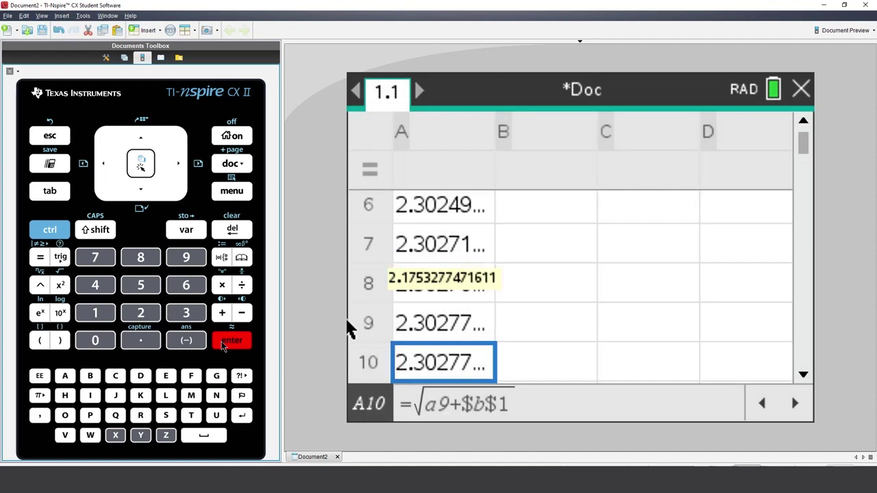
pyautogui.hotkey('ctrl', 'g')
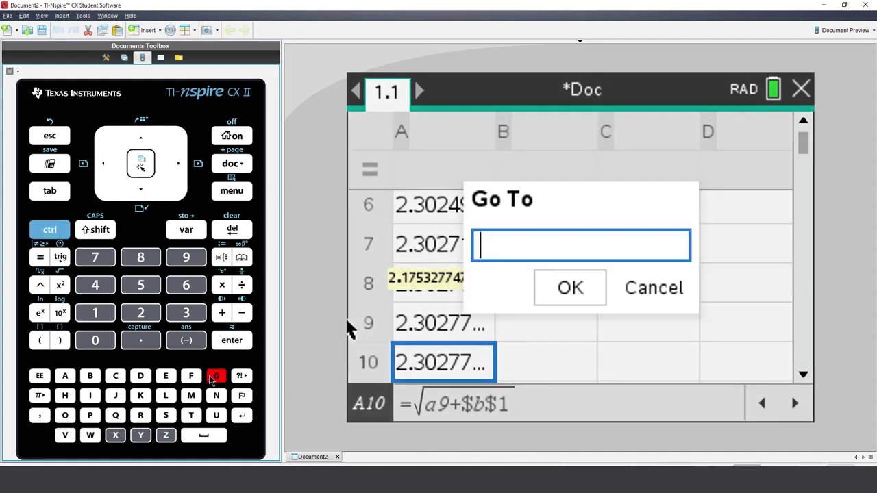
pyautogui.click(90, 377)
pyautogui.click(96, 314)
pyautogui.click(232, 341)
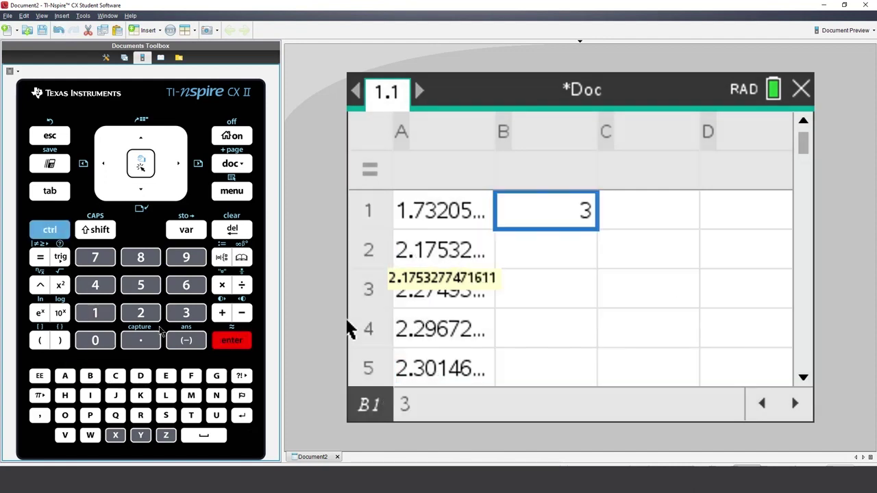
# - Set the B1 seed to 4 and make B2 =a10, showing 2.56155…
pyautogui.click(95, 287)
pyautogui.click(222, 341)
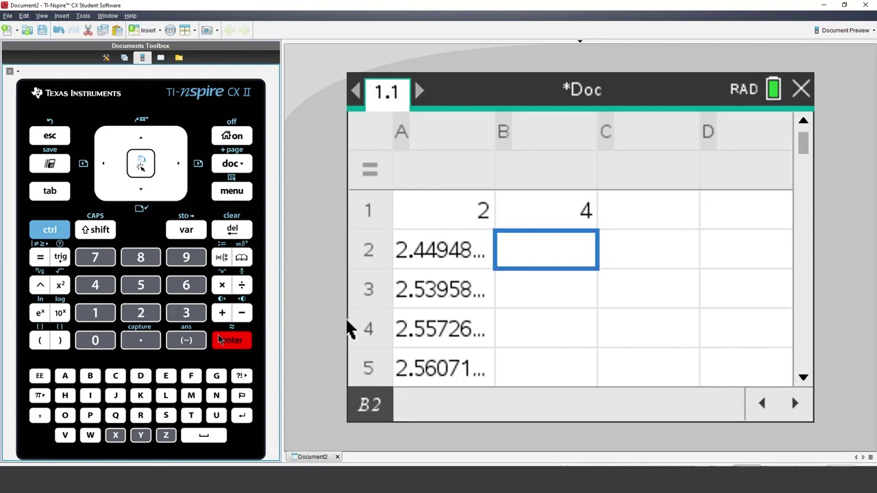
pyautogui.click(40, 258)
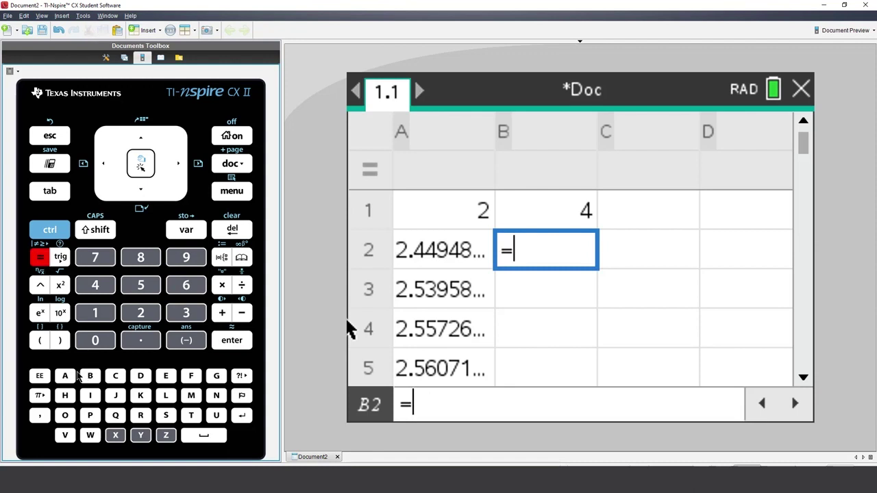
pyautogui.click(65, 376)
pyautogui.click(95, 319)
pyautogui.click(96, 341)
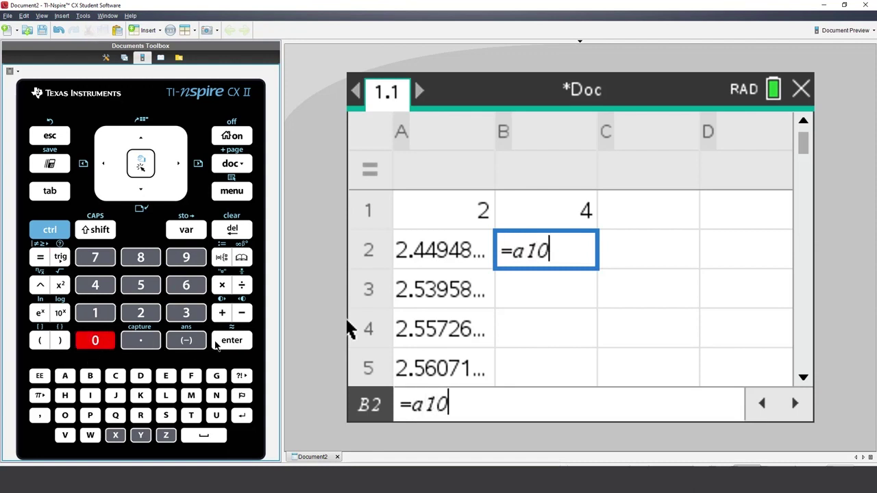
pyautogui.click(219, 344)
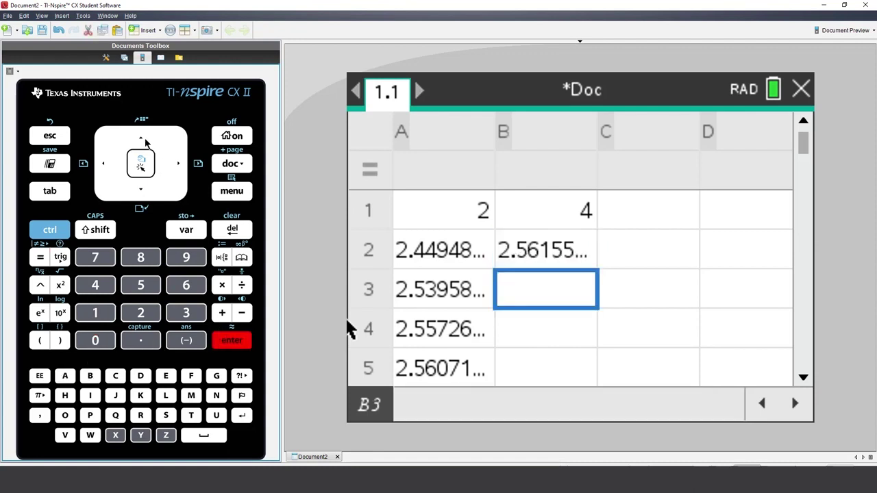
# - Change the B1 seed to 5, then 6, so B2 reads about 2.9999999443
pyautogui.click(143, 140)
pyautogui.click(143, 140)
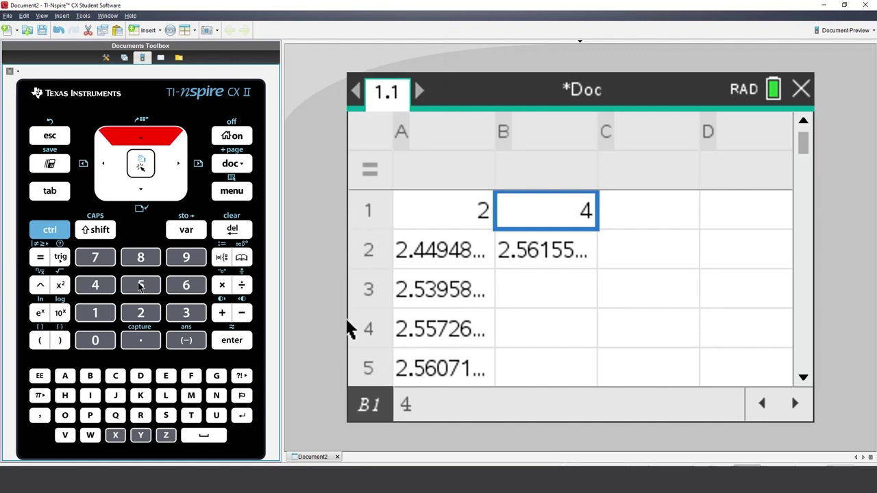
pyautogui.click(139, 285)
pyautogui.click(220, 341)
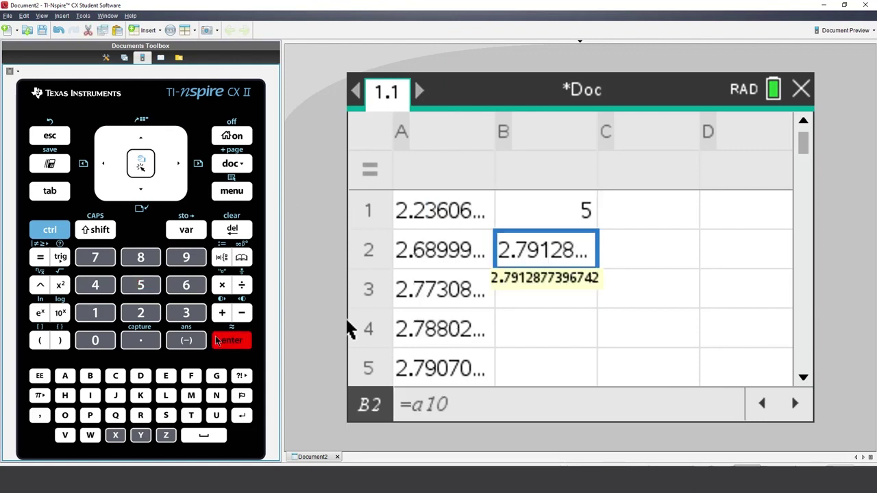
pyautogui.click(142, 140)
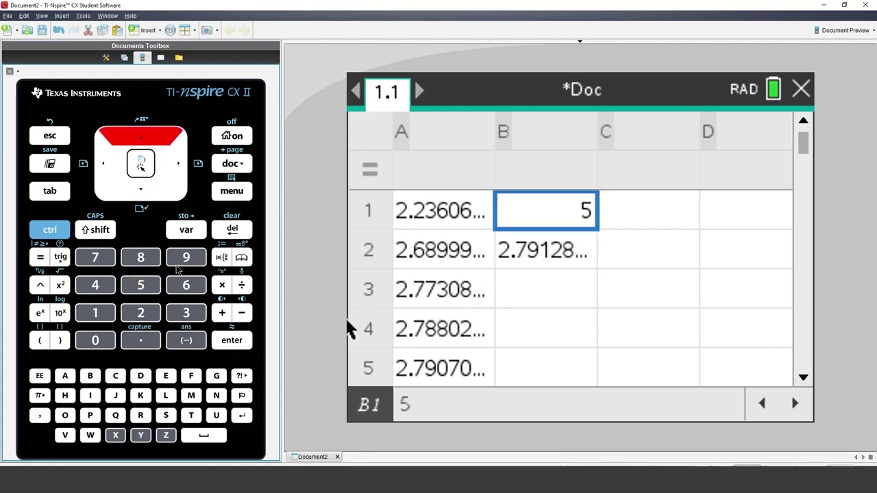
pyautogui.click(185, 285)
pyautogui.click(219, 341)
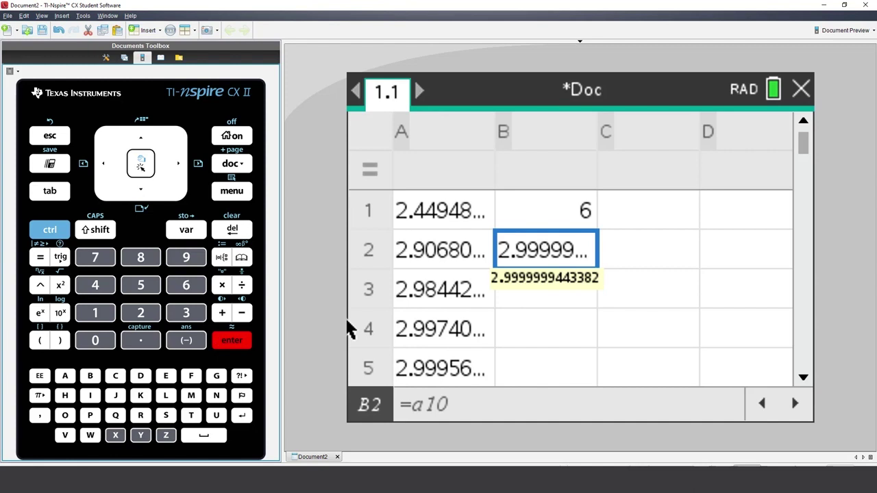
# - Name column C 'seed' and enter 1 and 2 in cells C1 and C2
pyautogui.click(177, 164)
pyautogui.click(143, 138)
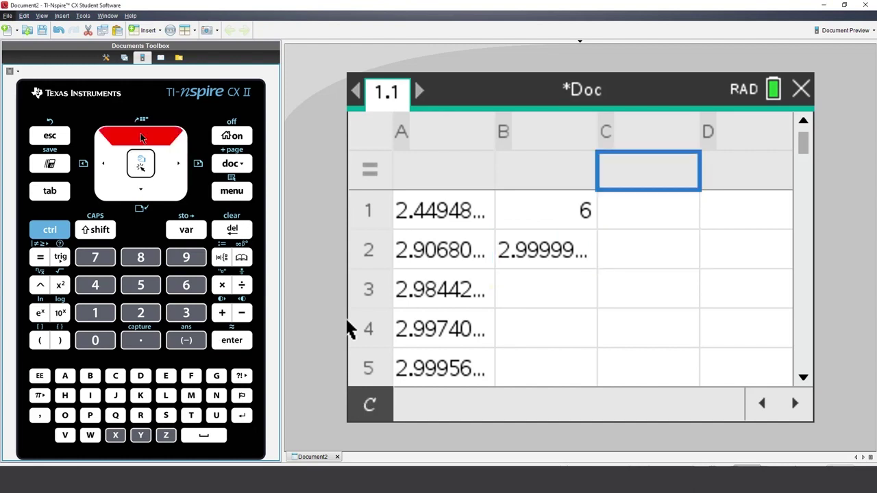
pyautogui.click(142, 137)
pyautogui.write('s')
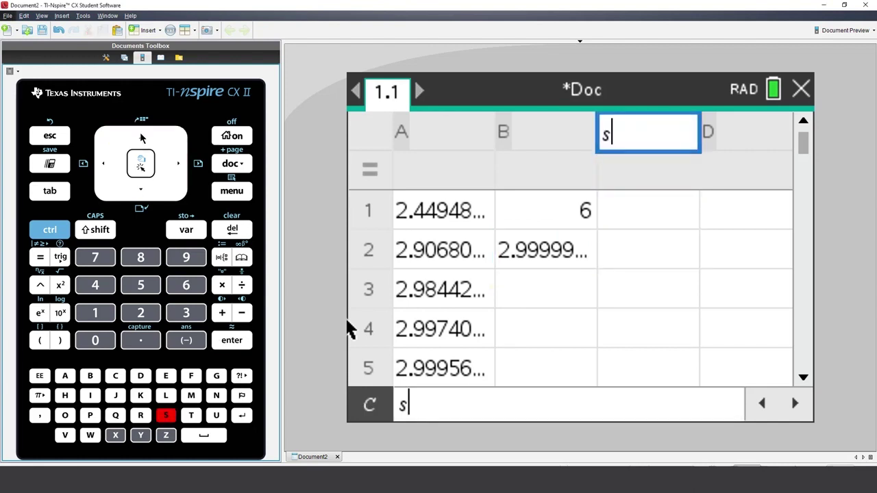
pyautogui.write('eed')
pyautogui.press('Return')
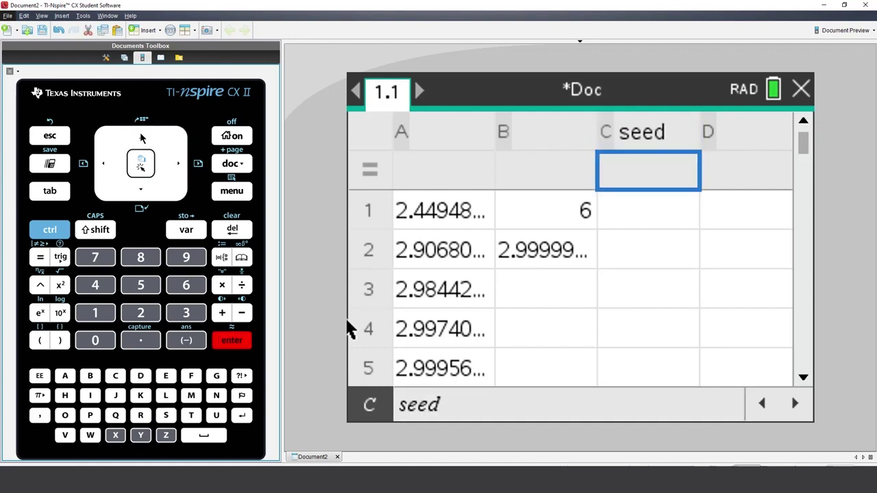
pyautogui.press('Down')
pyautogui.write('1')
pyautogui.press('Return')
pyautogui.write('2')
pyautogui.press('Return')
# - Select C1:C2 and fill the pattern down column C to row 10
pyautogui.click(142, 137)
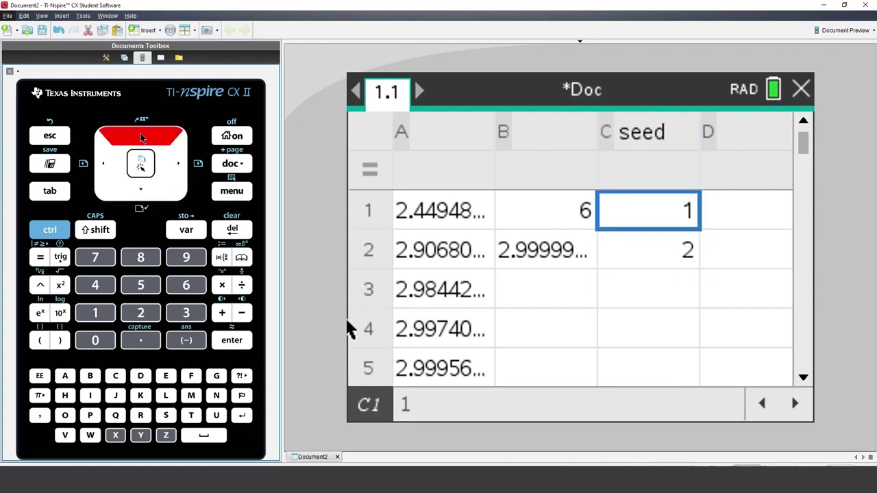
pyautogui.hotkey('shift', 'Down')
pyautogui.hotkey('ctrl', 'm')
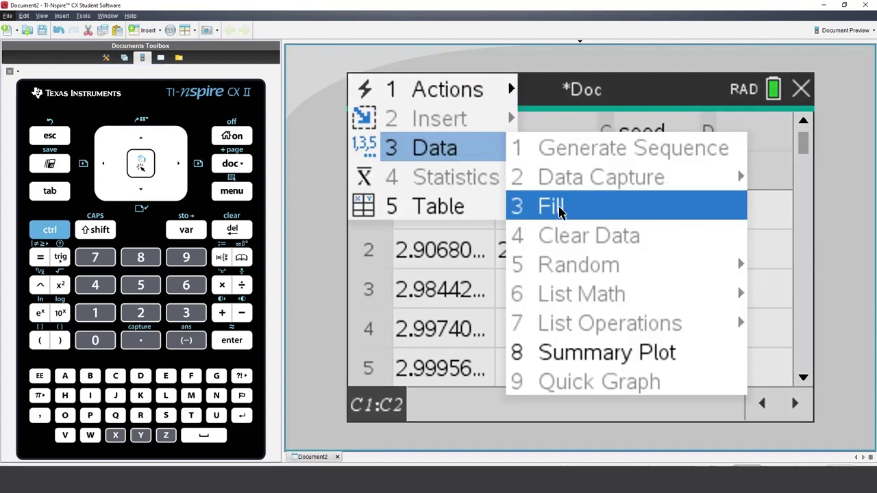
pyautogui.click(557, 203)
pyautogui.press('Down')
pyautogui.press('Down')
pyautogui.press('Down')
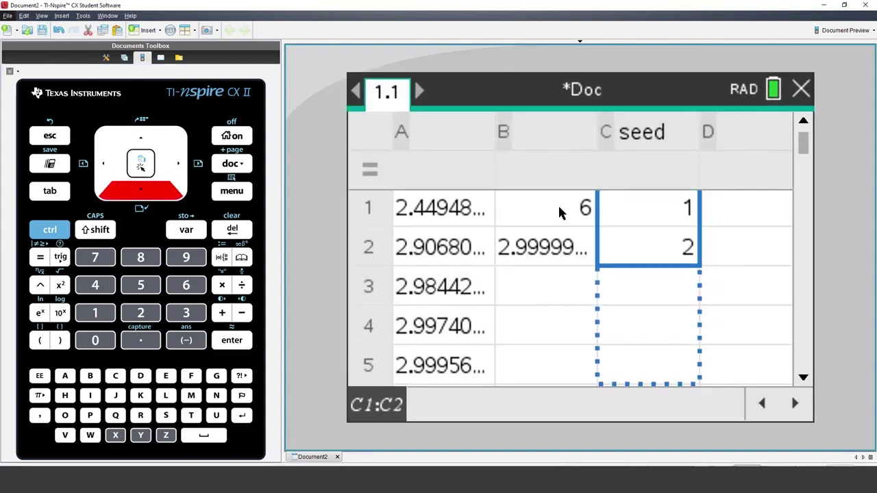
pyautogui.press('Down')
pyautogui.press('Down')
pyautogui.press('Down')
pyautogui.press('Down')
pyautogui.press('Down')
# - Apply the fill so C1:C10 holds 1–10, and name column D 'data'
pyautogui.press('Return')
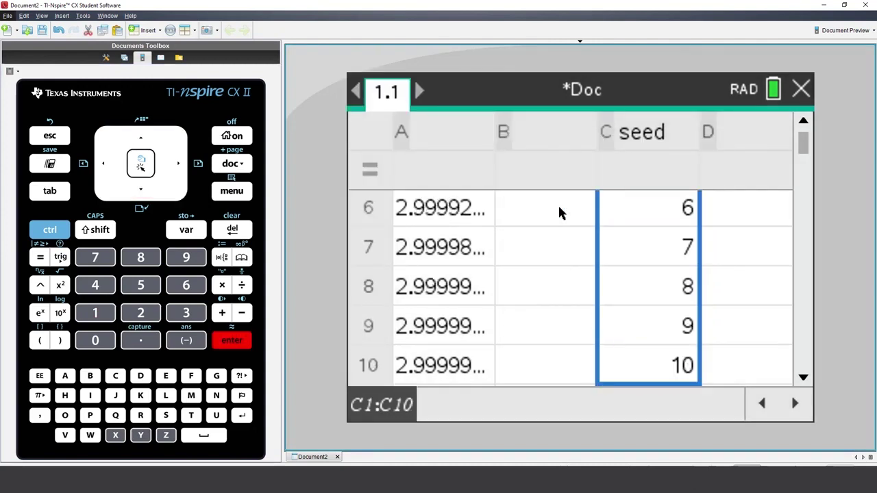
pyautogui.press('Right')
pyautogui.press('Up')
pyautogui.press('Up')
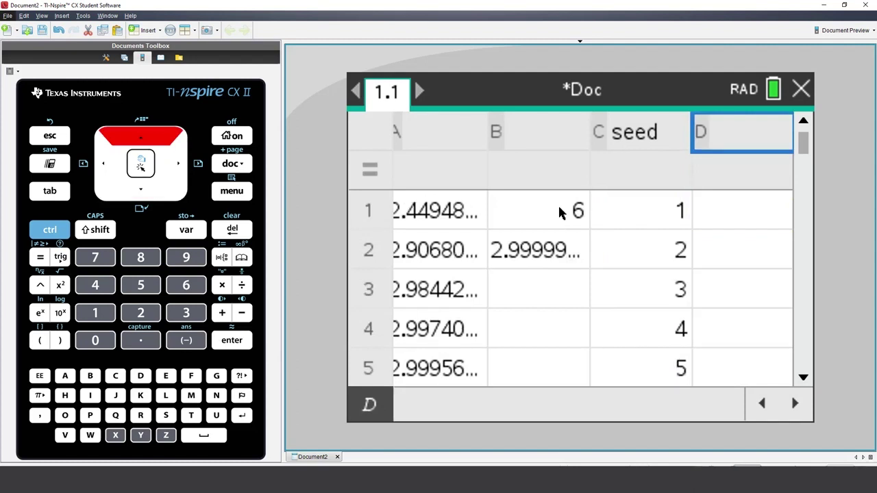
pyautogui.write('data')
pyautogui.press('Return')
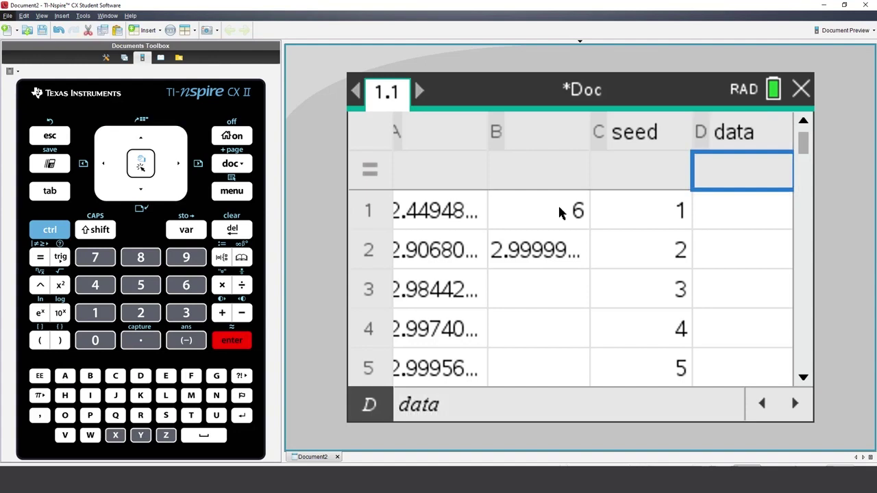
pyautogui.press('Down')
# - Set seed cell B1 to 1 and record its converged value 1.618 in D1
pyautogui.click(559, 212)
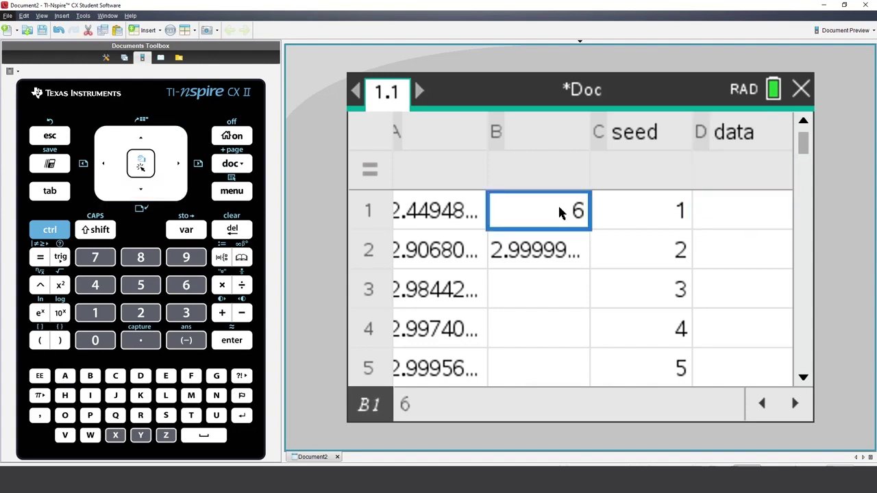
pyautogui.write('1')
pyautogui.press('Return')
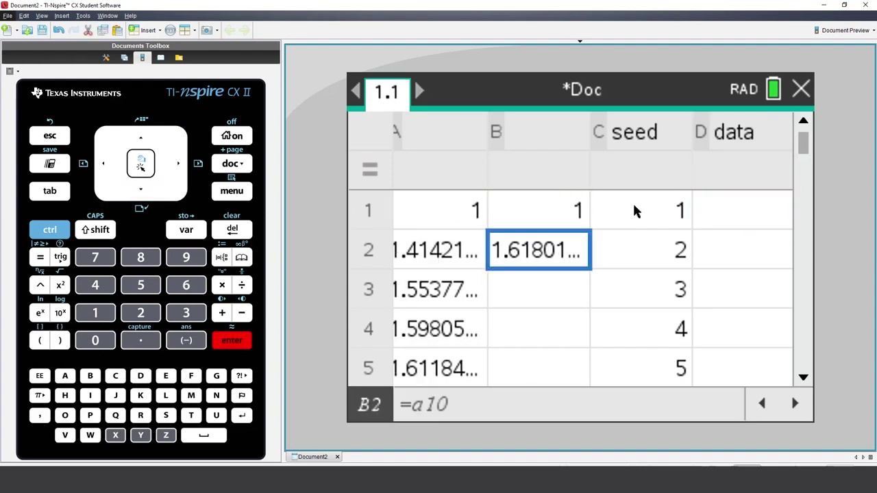
pyautogui.click(713, 211)
pyautogui.write('1.6')
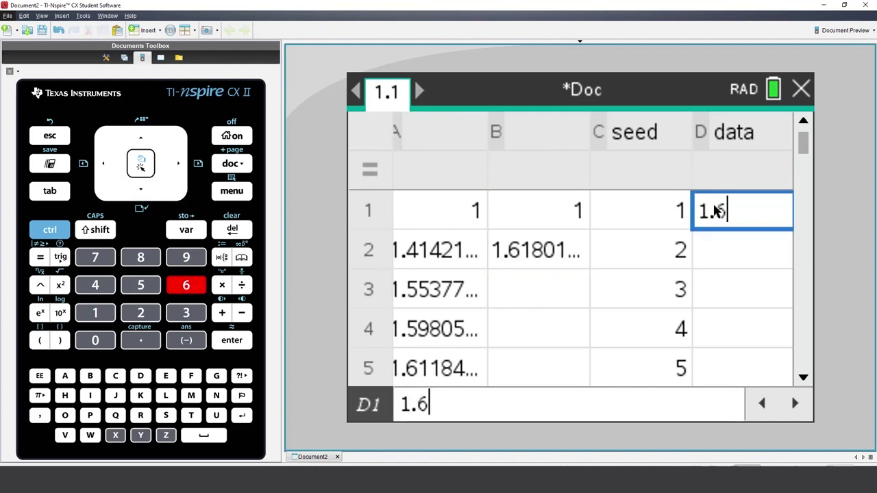
pyautogui.write('18')
pyautogui.press('Return')
# - Run seeds 2 and 3, recording results 2 and 2.303 in column D
pyautogui.click(559, 211)
pyautogui.write('2')
pyautogui.click(740, 247)
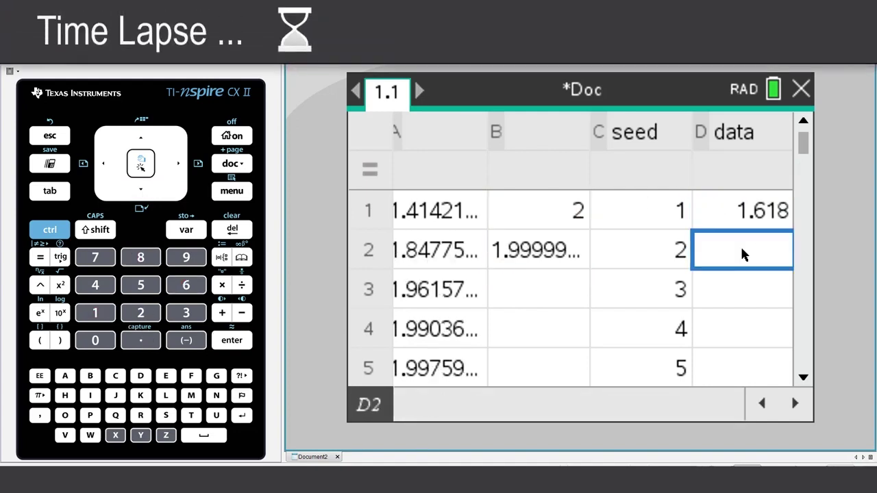
pyautogui.write('2')
pyautogui.click(542, 216)
pyautogui.write('3')
pyautogui.click(740, 290)
pyautogui.write('2.303')
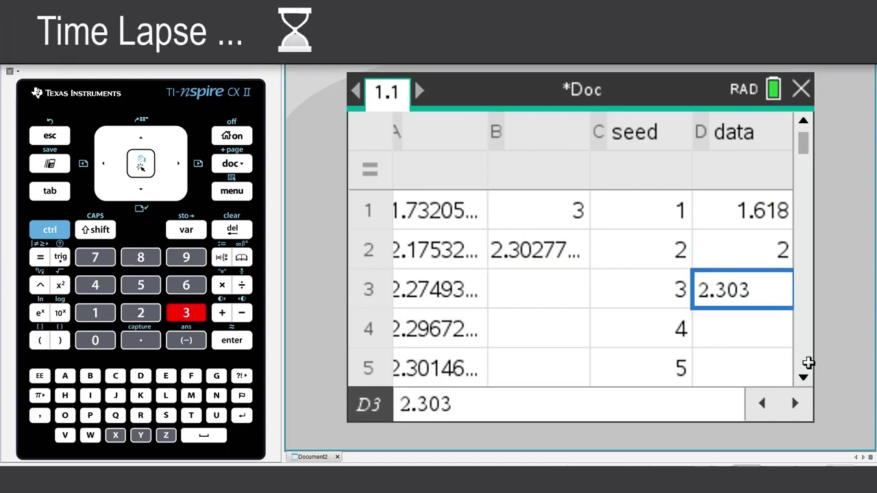
pyautogui.click(564, 218)
# - Run seeds 4 and 5, recording 2.5616 in D4 and 2.79128 in D5
pyautogui.write('4')
pyautogui.click(723, 325)
pyautogui.write('2.5616')
pyautogui.press('Return')
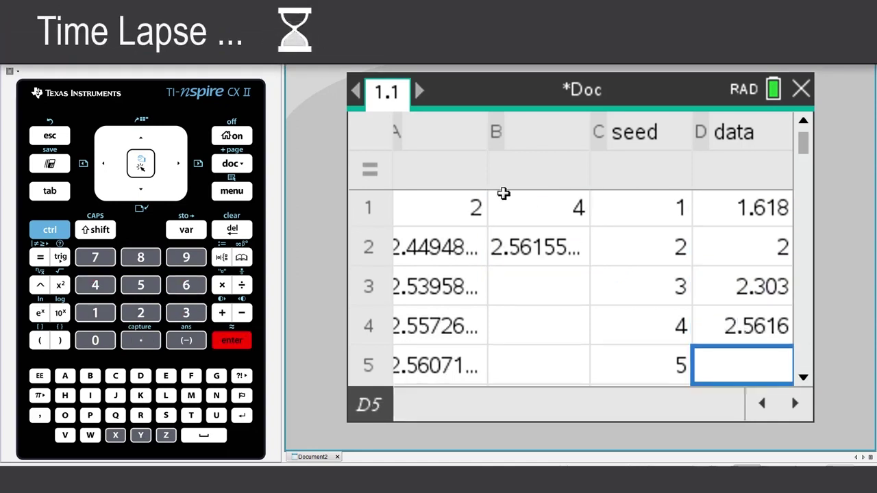
pyautogui.click(521, 205)
pyautogui.write('5')
pyautogui.click(724, 361)
pyautogui.write('2.79128')
pyautogui.press('Return')
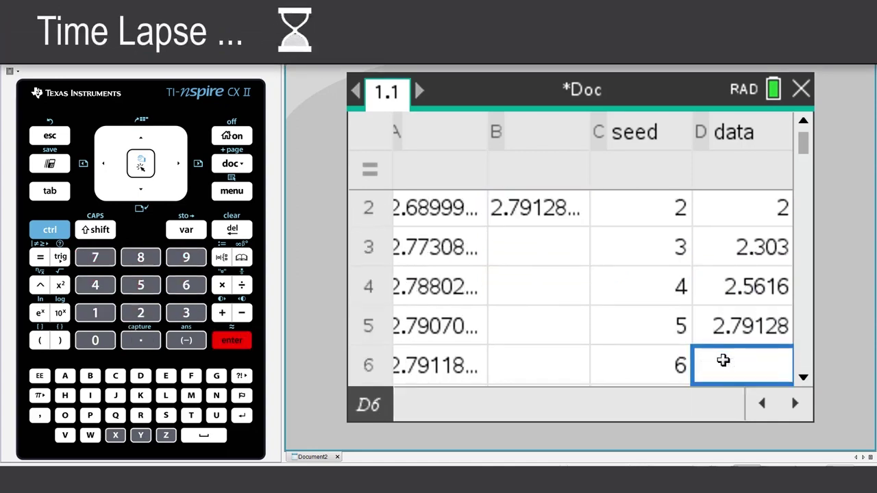
# - Set seed B1 to 6 and record its converged value 3 in D6
pyautogui.hotkey('ctrl', 'g')
pyautogui.write('b1')
pyautogui.press('Return')
pyautogui.write('6')
pyautogui.press('Return')
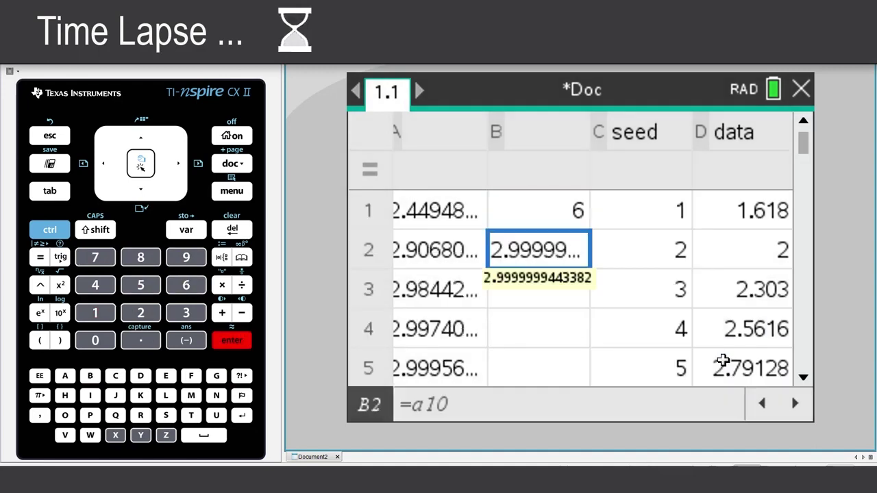
pyautogui.press('Down')
pyautogui.press('Down')
pyautogui.press('Down')
pyautogui.write('3')
pyautogui.press('Return')
pyautogui.press('Up')
pyautogui.press('Up')
pyautogui.press('Up')
# - Set seed B1 to 7 and record 3.1926 in D7
pyautogui.press('Left')
pyautogui.press('Left')
pyautogui.press('Left')
pyautogui.press('Right')
pyautogui.press('Up')
pyautogui.write('7')
pyautogui.press('Return')
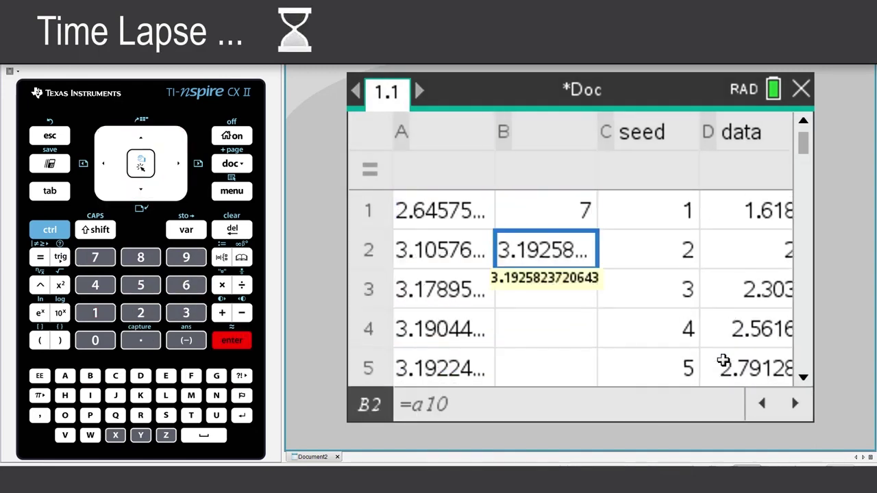
pyautogui.press('Down')
pyautogui.press('Down')
pyautogui.press('Down')
pyautogui.press('Right')
pyautogui.press('Right')
pyautogui.write('3.1926')
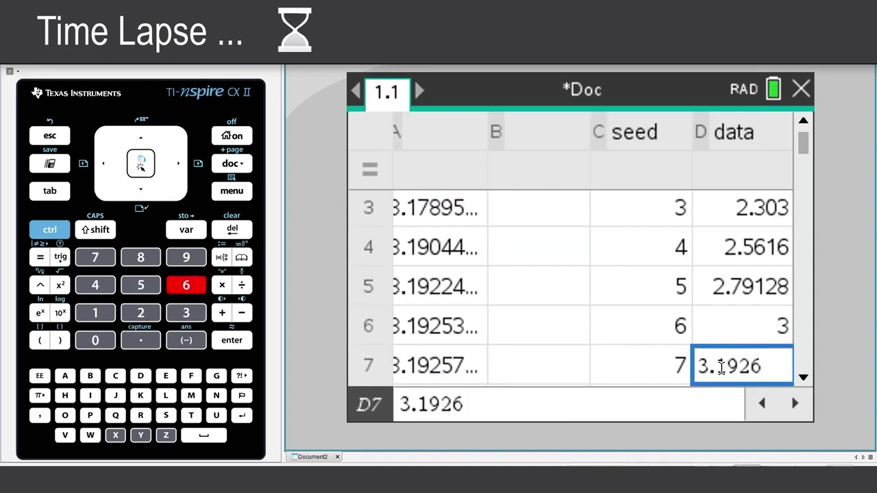
pyautogui.press('Return')
# - Set seed B1 to 8 and record 3.37228 in D8
pyautogui.press('Left')
pyautogui.press('Left')
pyautogui.press('Up')
pyautogui.press('Up')
pyautogui.press('Up')
pyautogui.press('Up')
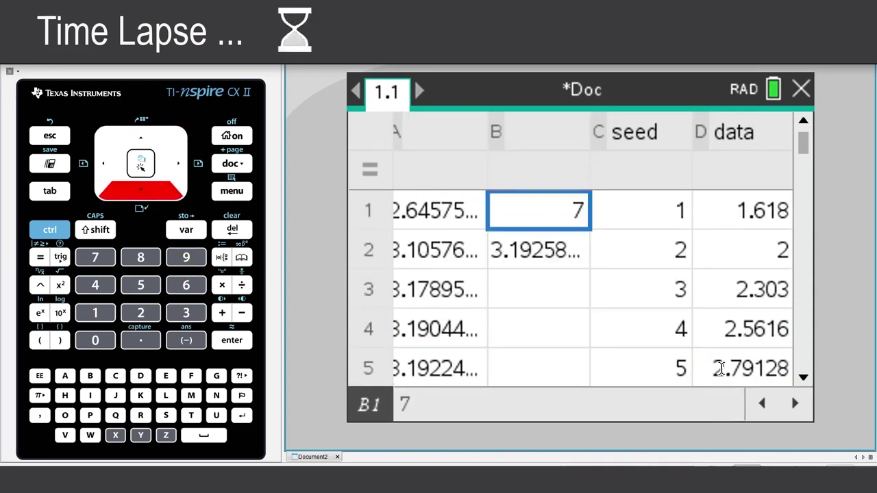
pyautogui.write('8')
pyautogui.press('Return')
pyautogui.hotkey('ctrl', 'g')
pyautogui.write('d8')
pyautogui.press('Return')
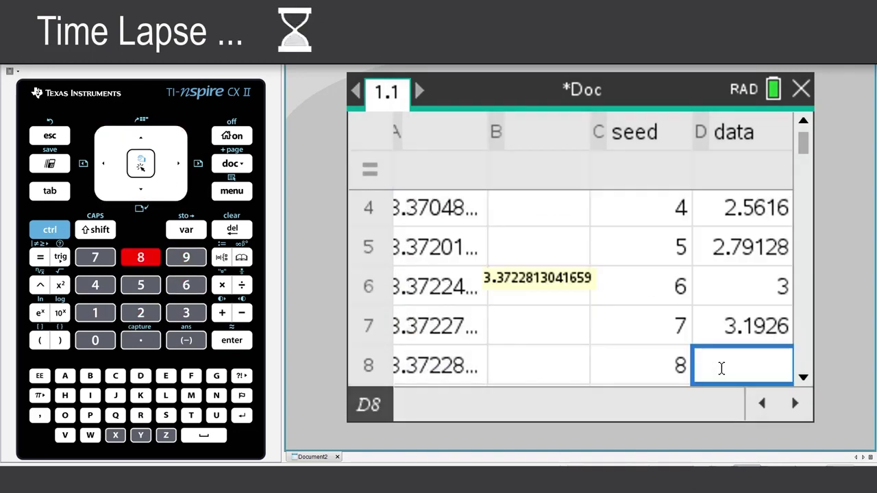
pyautogui.write('3.')
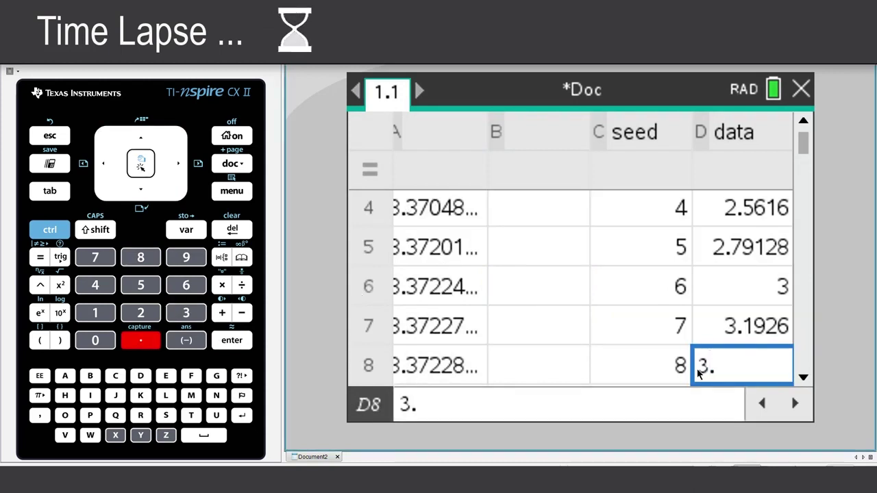
pyautogui.write('37228')
pyautogui.press('Return')
# - Set seed B1 to 9 and record 3.54138 in D9
pyautogui.hotkey('ctrl', 'g')
pyautogui.write('b1')
pyautogui.press('Return')
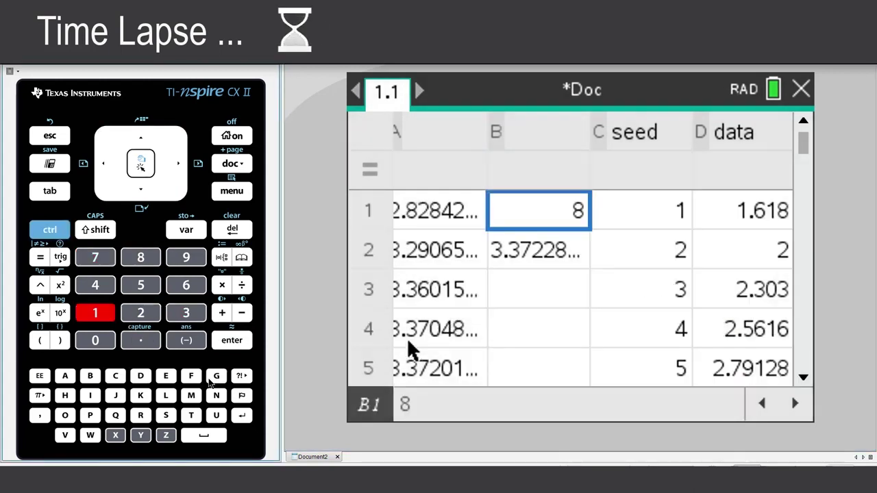
pyautogui.write('9')
pyautogui.press('Return')
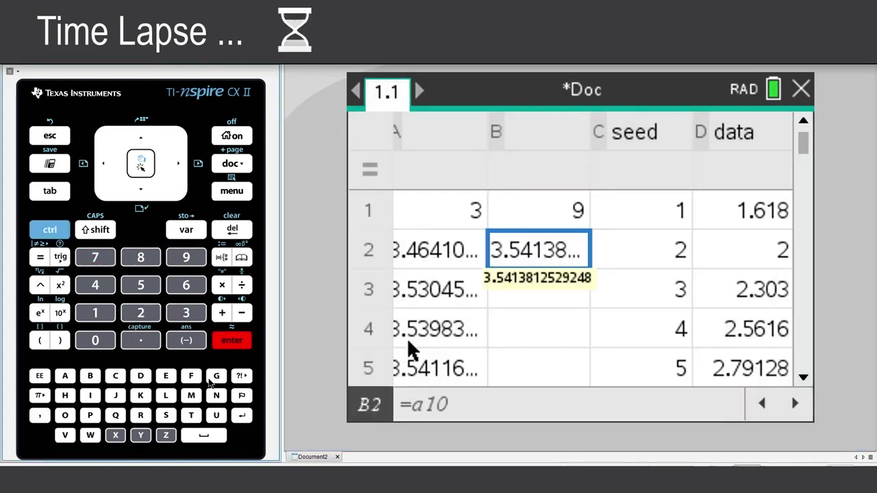
pyautogui.hotkey('ctrl', 'g')
pyautogui.write('d')
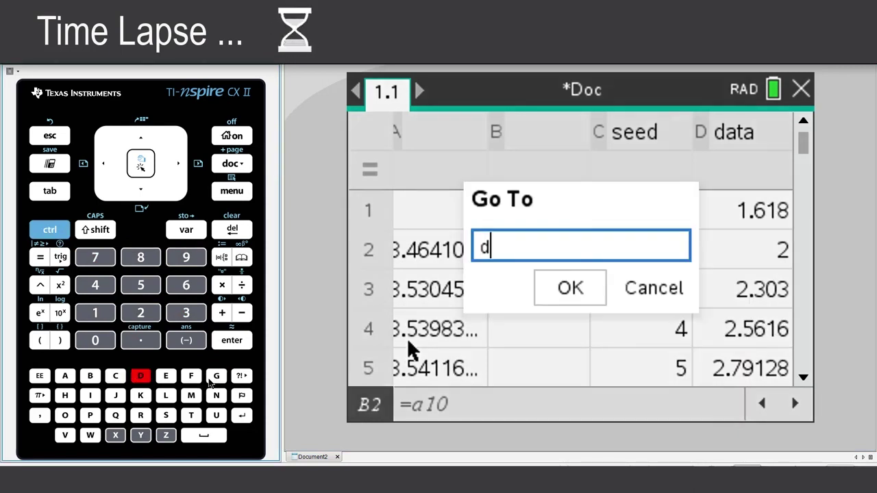
pyautogui.write('9')
pyautogui.press('Return')
pyautogui.write('3.54138')
pyautogui.press('Return')
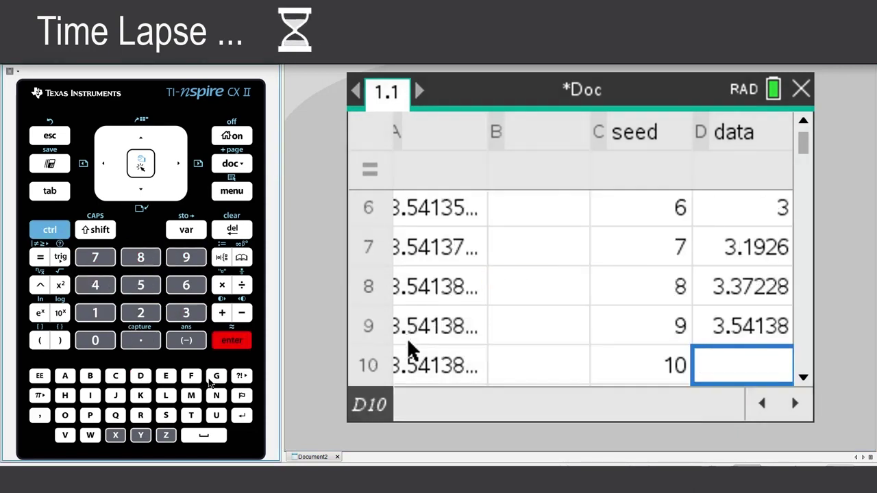
# - Set seed B1 to 10 and record 3.70156 in D10
pyautogui.hotkey('ctrl', 'g')
pyautogui.write('b1')
pyautogui.press('Return')
pyautogui.write('10')
pyautogui.press('Return')
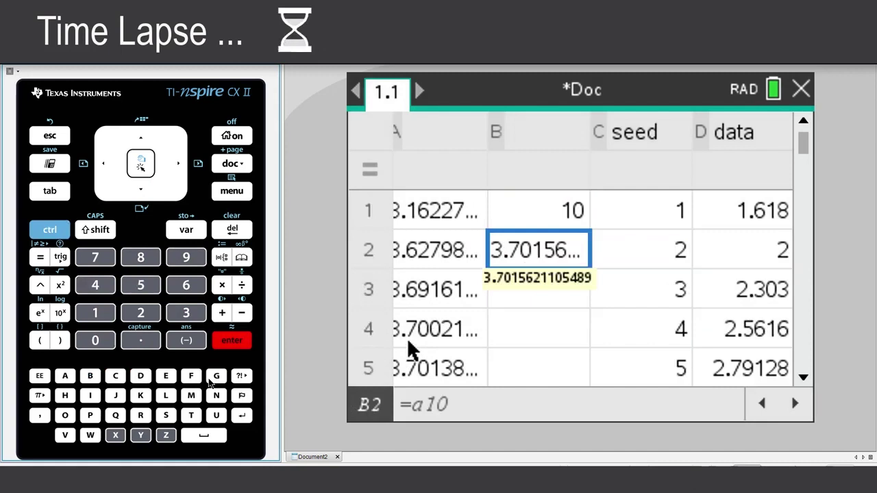
pyautogui.hotkey('ctrl', 'g')
pyautogui.write('d10')
pyautogui.press('Return')
pyautogui.write('3.')
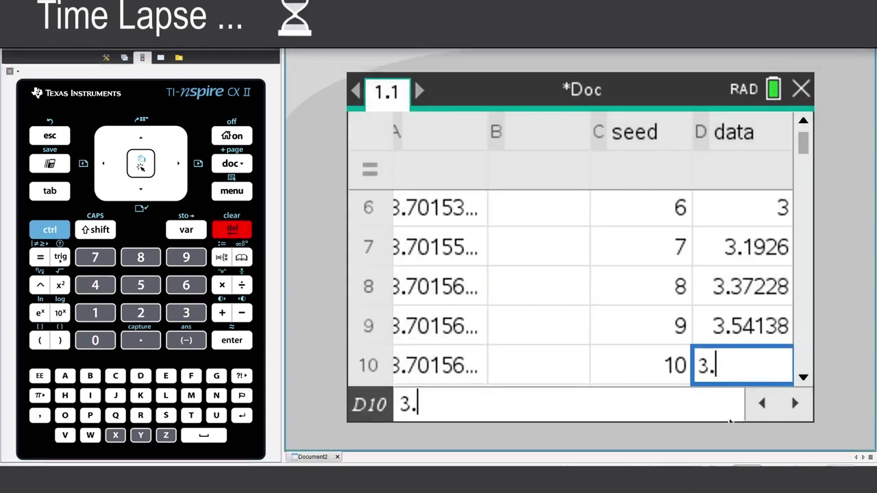
pyautogui.write('70156')
pyautogui.press('Return')
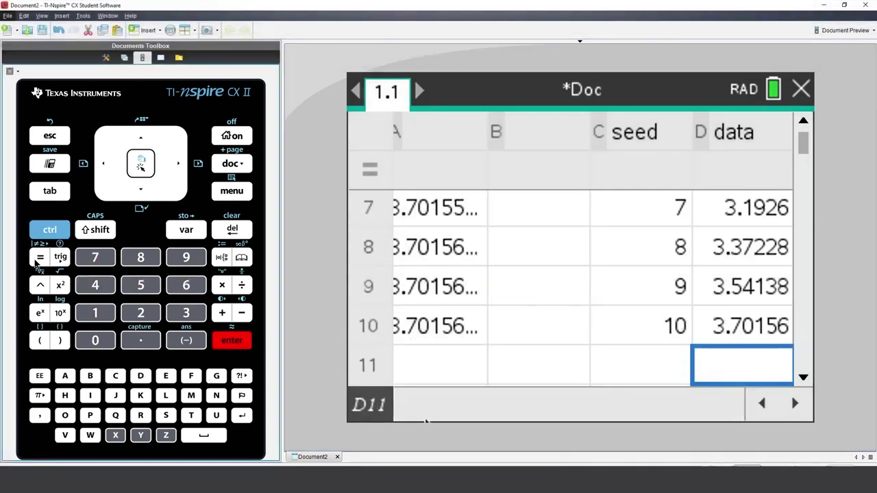
# - Insert a new Graphs page into the document
pyautogui.click(46, 233)
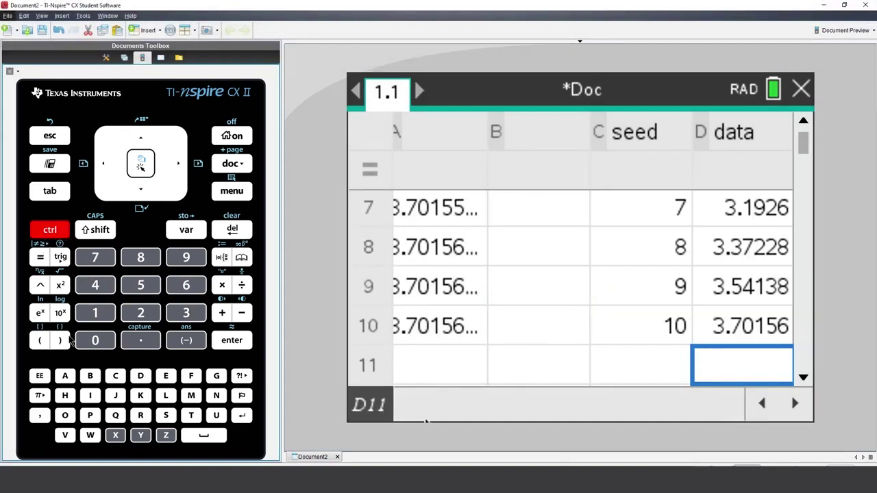
pyautogui.click(92, 397)
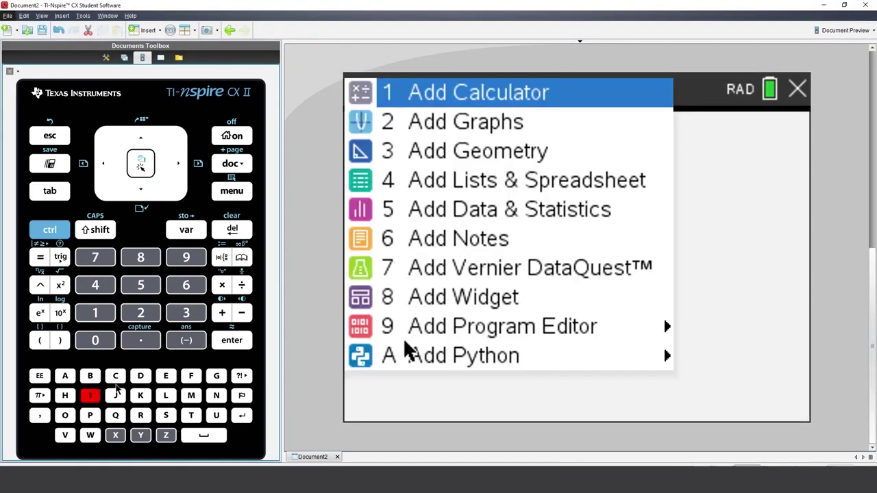
pyautogui.click(141, 315)
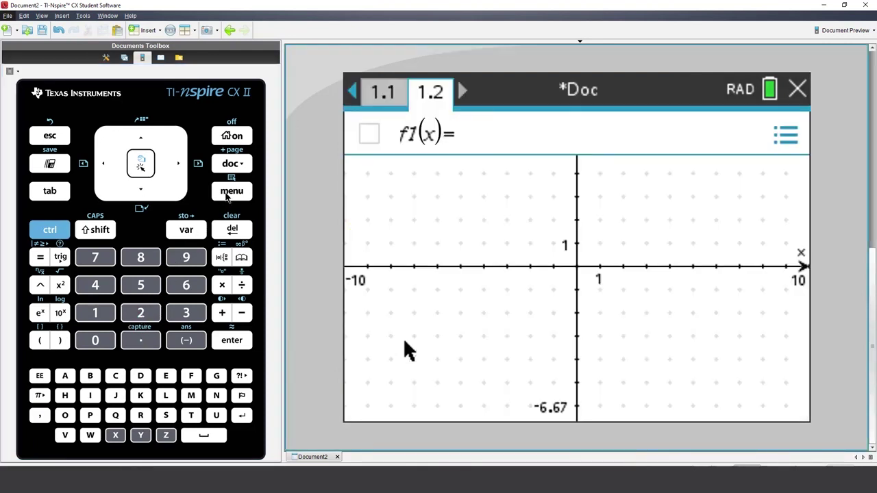
# - Define a scatter plot with seed as x values and data as y values
pyautogui.click(227, 193)
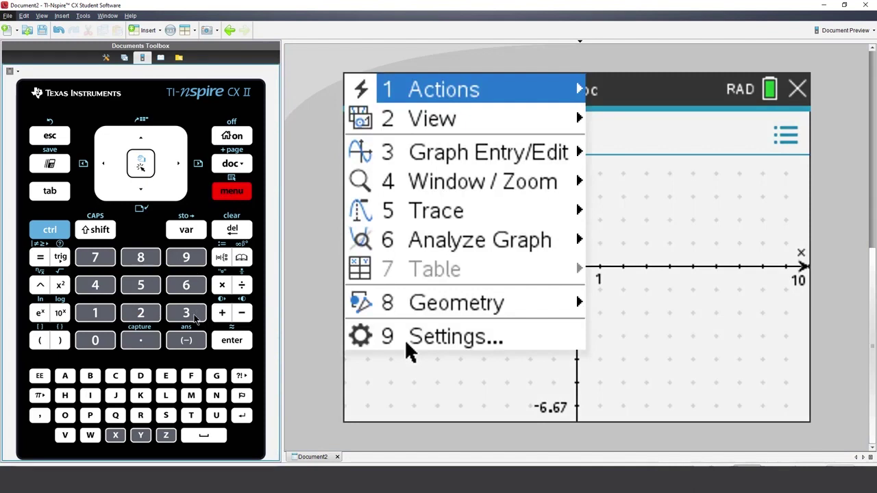
pyautogui.click(195, 318)
pyautogui.click(186, 286)
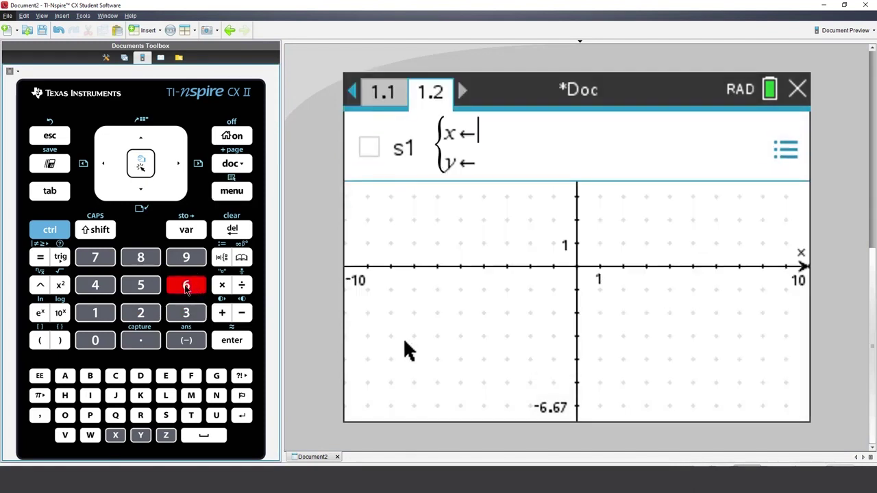
pyautogui.click(177, 234)
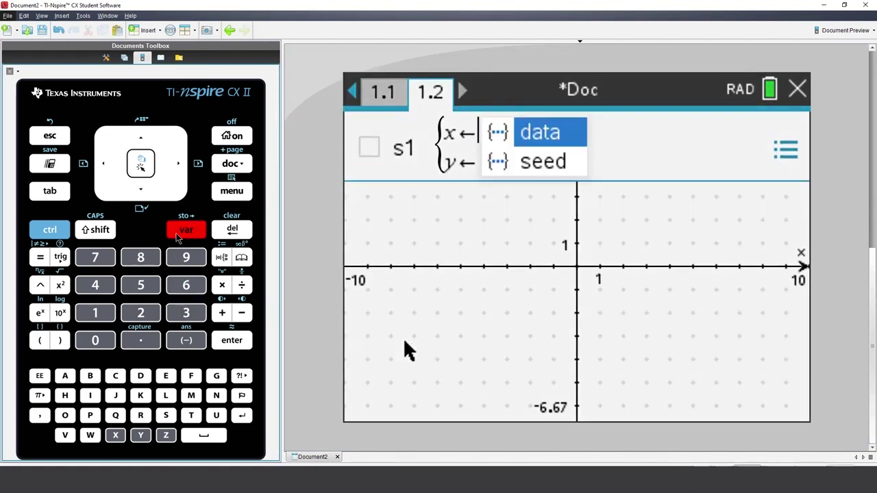
pyautogui.click(151, 198)
pyautogui.click(137, 165)
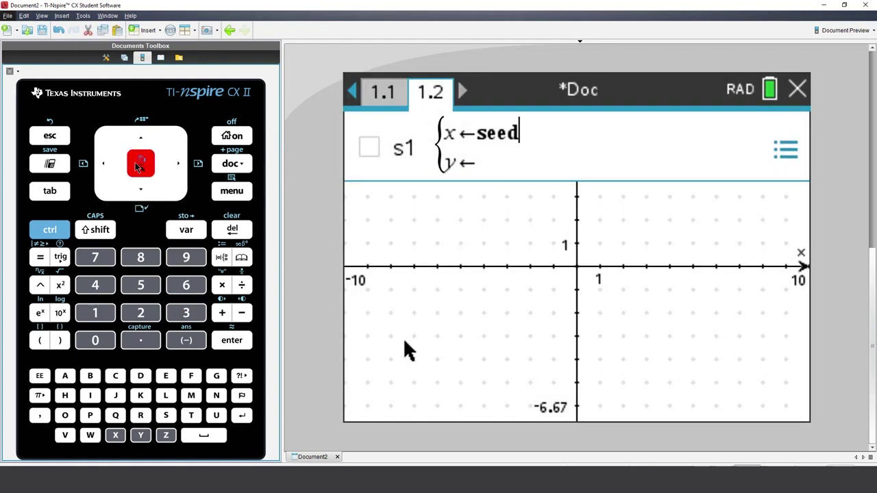
pyautogui.click(142, 197)
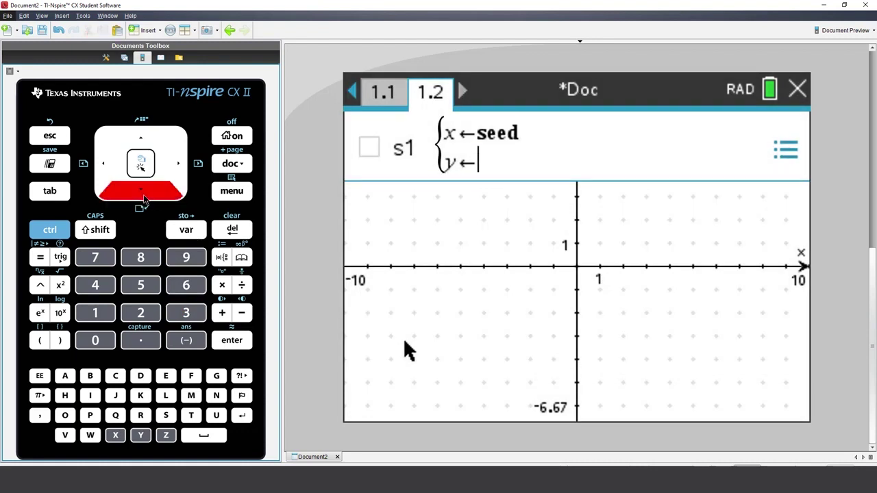
pyautogui.click(181, 230)
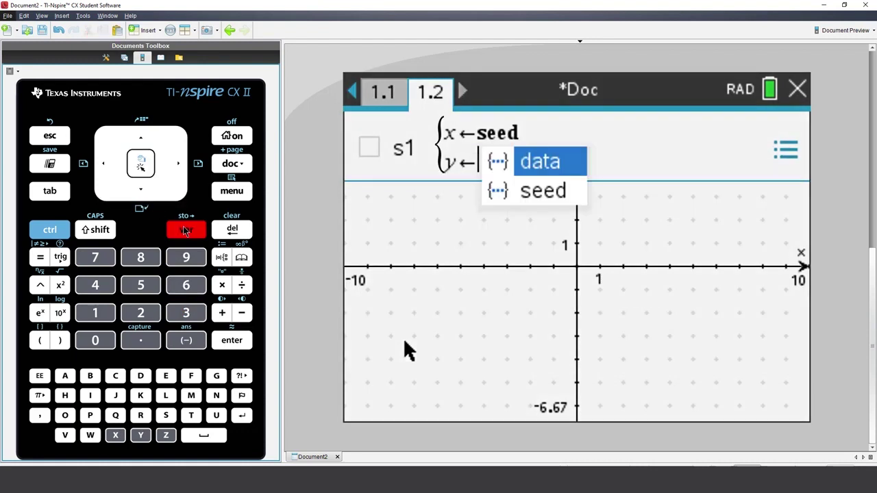
pyautogui.click(235, 343)
# - Plot seed vs data and zoom to Quadrant 1 so all ten points show
pyautogui.click(235, 343)
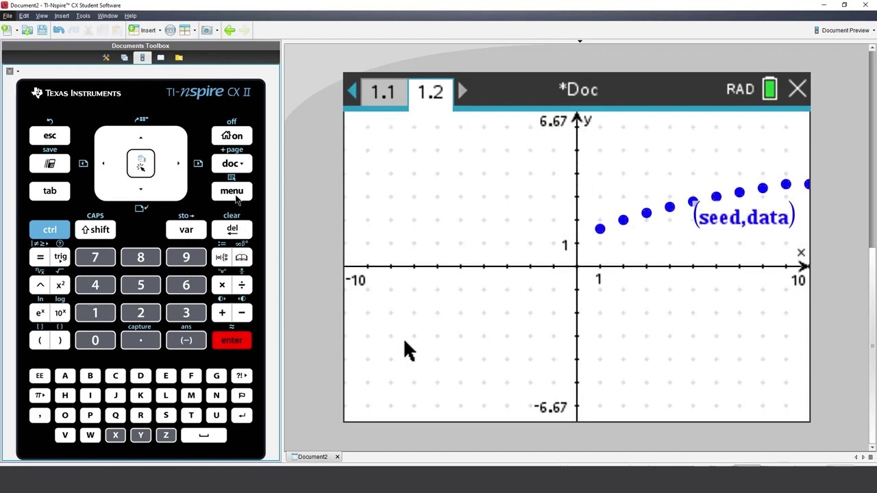
pyautogui.click(235, 196)
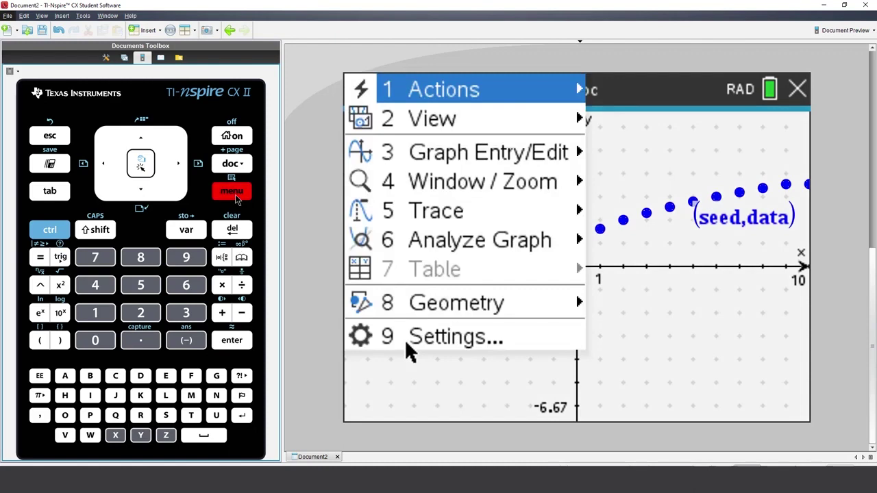
pyautogui.click(101, 291)
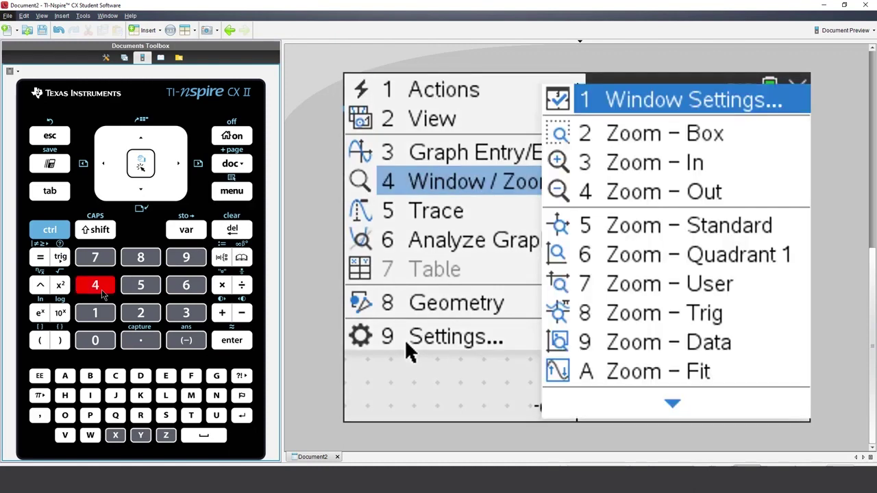
pyautogui.click(191, 289)
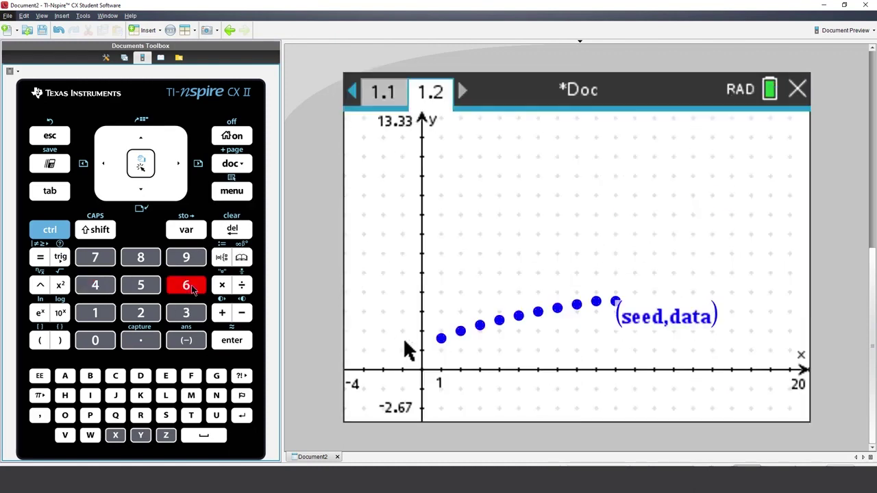